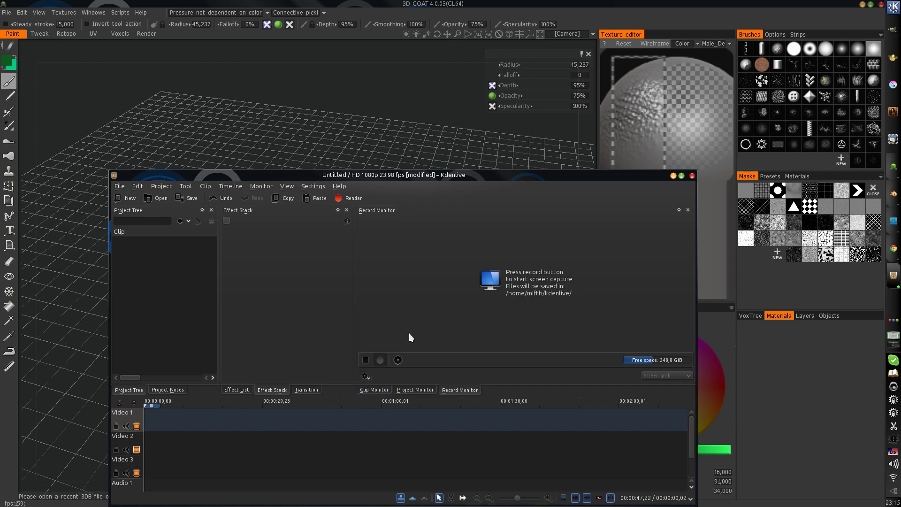
# Step: Switch to Blender, enlarge the 3D view beside the UV/Image editor, and widen the properties editor
pyautogui.hotkey('alt', 'Tab')
pyautogui.scroll(-3, 319, 315)
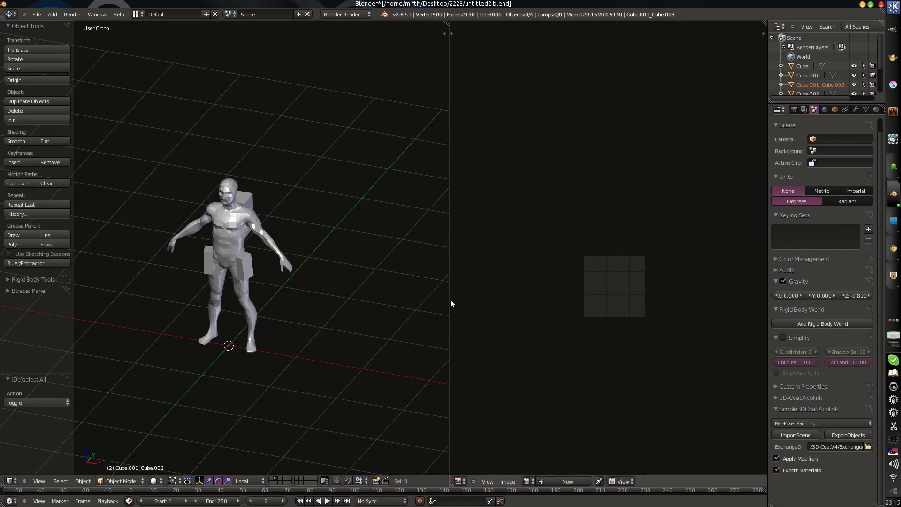
pyautogui.moveTo(450, 303); pyautogui.dragTo(611, 304)
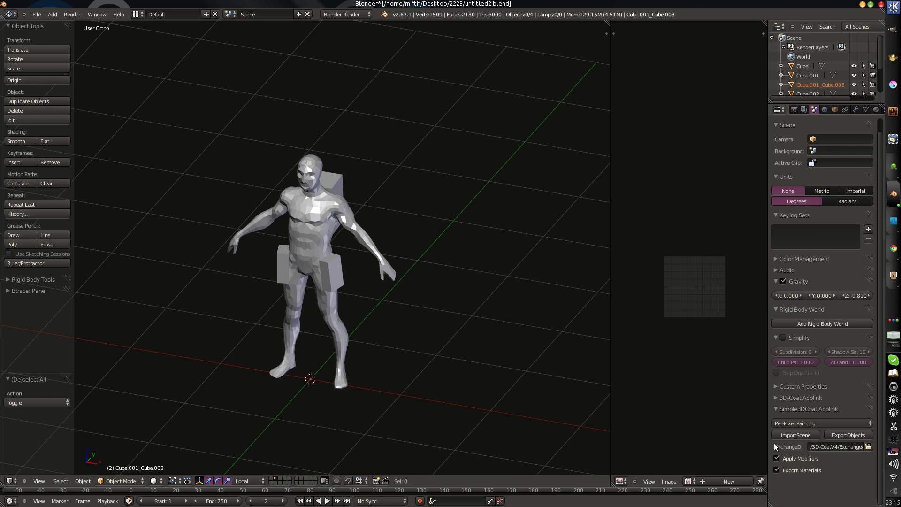
pyautogui.moveTo(767, 446); pyautogui.dragTo(746, 446)
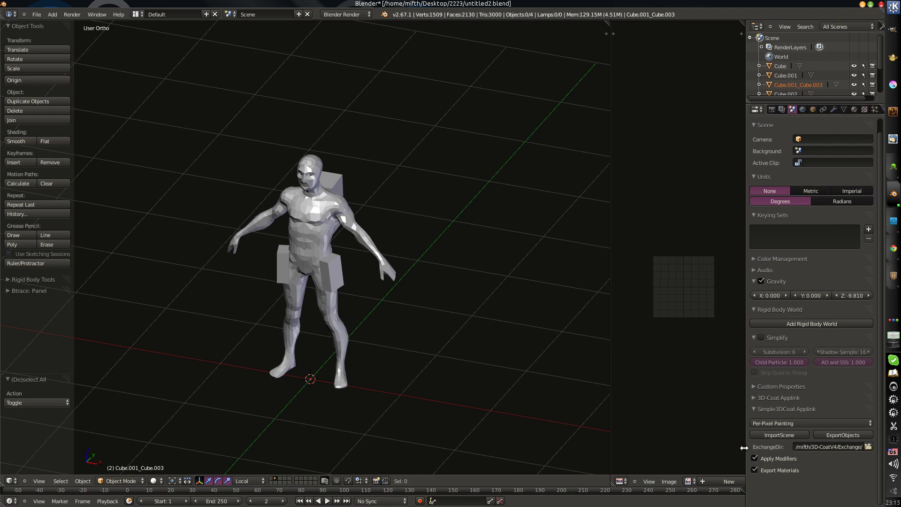
# Step: Set the Simple3DCoat Applink exchange directory to the 3D-CoatV4/Exchange folder in the home directory
pyautogui.click(869, 447)
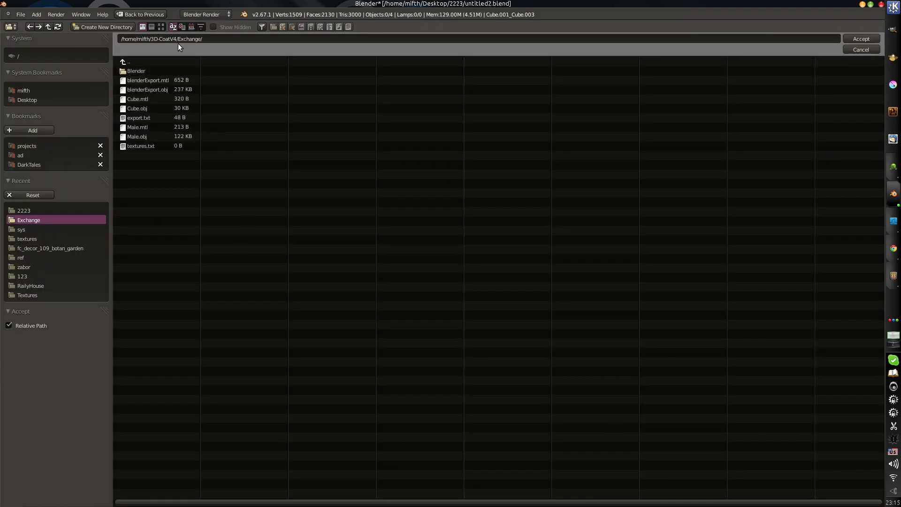
pyautogui.click(208, 37)
pyautogui.moveTo(208, 37); pyautogui.dragTo(153, 37)
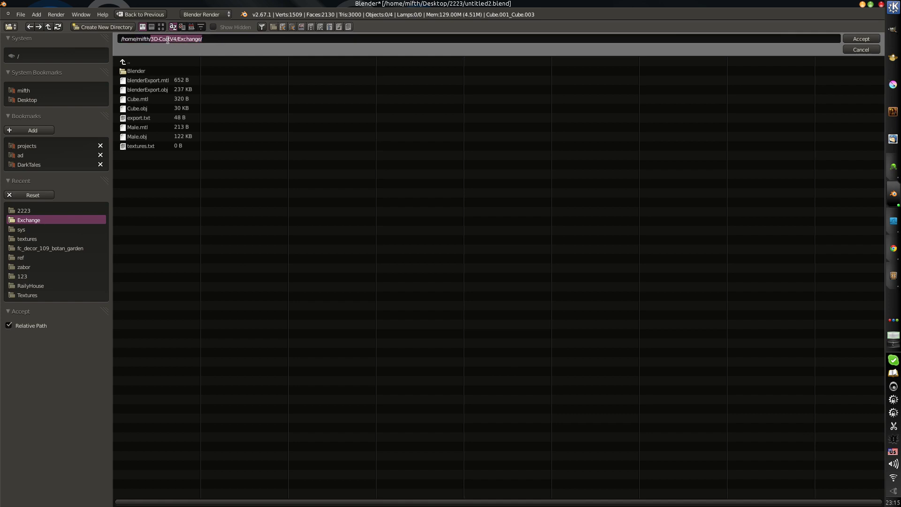
pyautogui.click(168, 39)
pyautogui.click(722, 47)
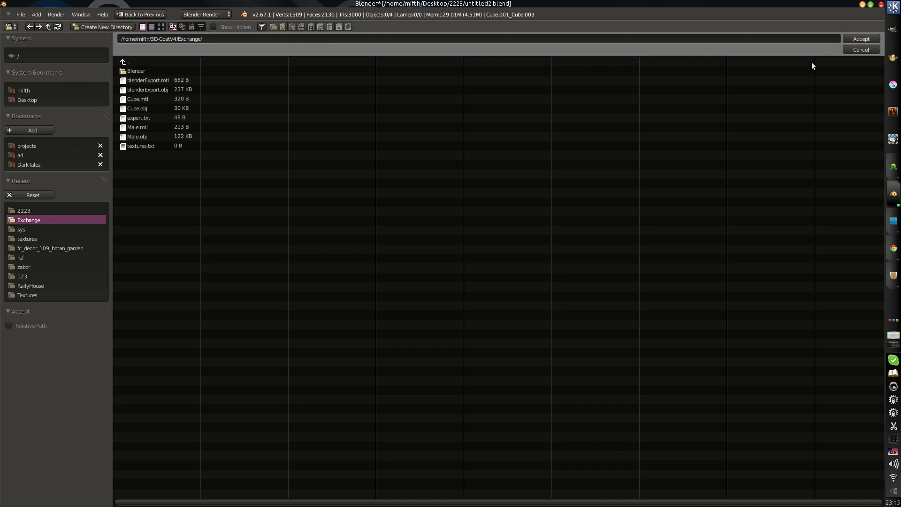
pyautogui.click(859, 39)
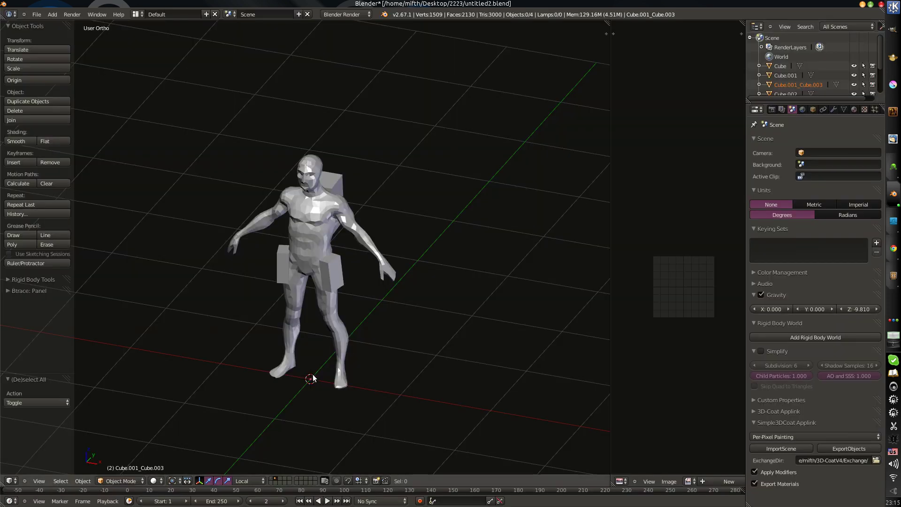
# Step: Select the male figure and export it to 3D-Coat for Per-Pixel Painting with the Simple3DCoat Applink
pyautogui.rightClick(310, 292)
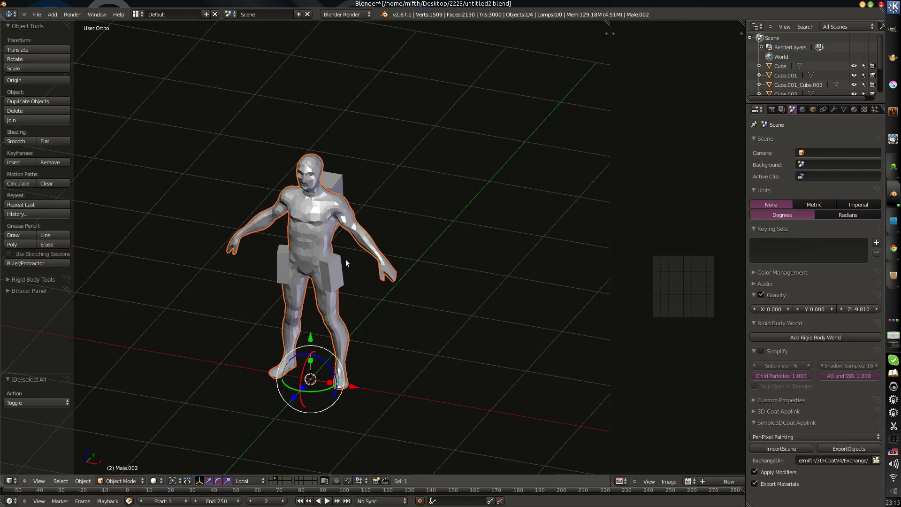
pyautogui.scroll(3, 346, 260)
pyautogui.scroll(-2, 339, 285)
pyautogui.moveTo(343, 261); pyautogui.dragTo(344, 263, button='middle')
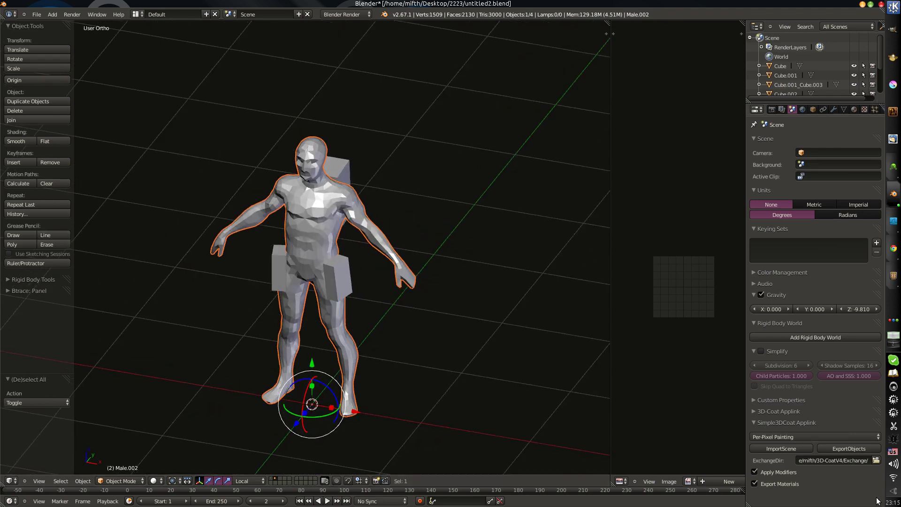
pyautogui.click(859, 449)
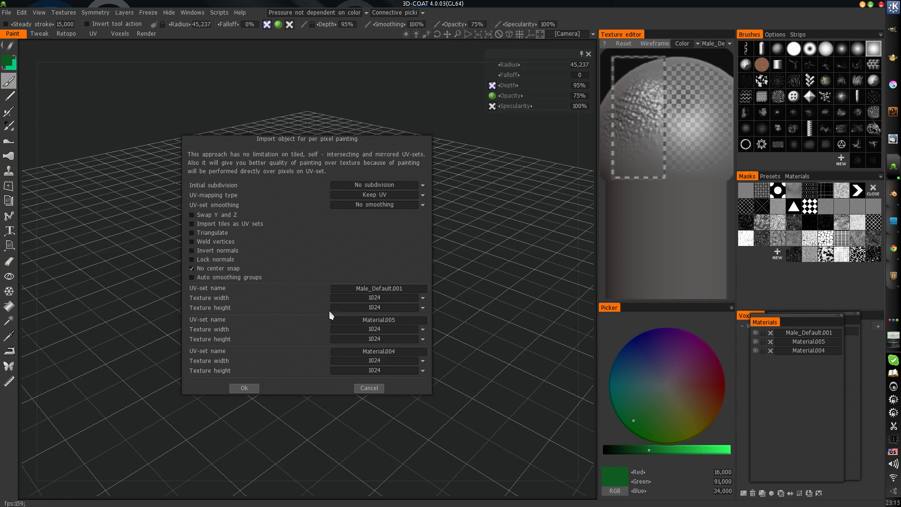
# Step: Import the male figure with No subdivision, Keep UV and No center snap, and view it close up
pyautogui.click(207, 272)
pyautogui.click(245, 389)
pyautogui.moveTo(350, 367); pyautogui.dragTo(317, 334, button='right')
pyautogui.moveTo(317, 334); pyautogui.dragTo(347, 315)
pyautogui.moveTo(347, 316); pyautogui.dragTo(388, 277, button='right')
pyautogui.moveTo(388, 277); pyautogui.dragTo(387, 321, button='middle')
pyautogui.moveTo(388, 322); pyautogui.dragTo(357, 321)
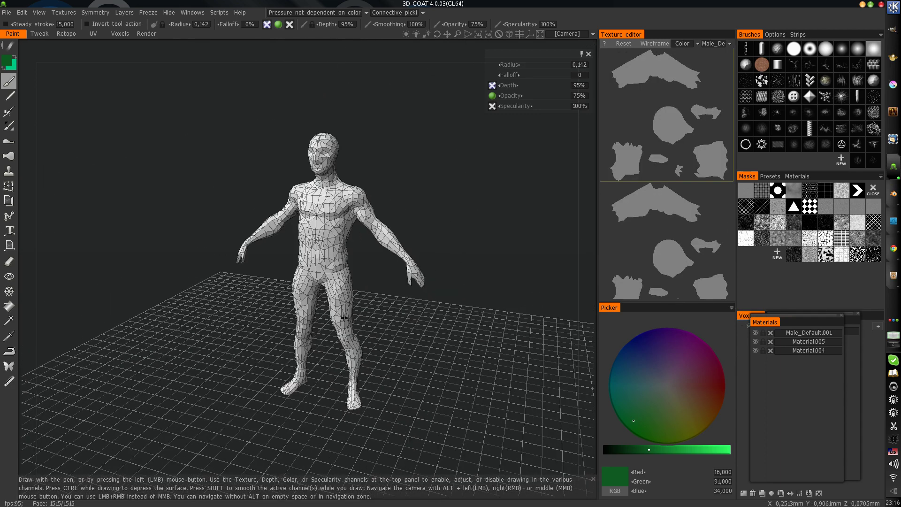
pyautogui.moveTo(357, 321); pyautogui.dragTo(376, 296, button='right')
pyautogui.moveTo(376, 296); pyautogui.dragTo(345, 302)
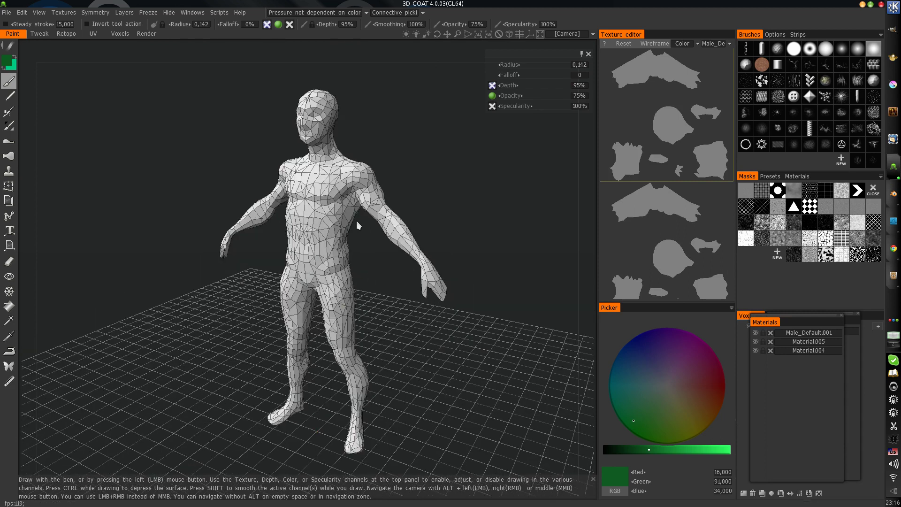
# Step: Dock the floating Materials and Objects windows beside VoxTree and Layers, and show the materials list
pyautogui.moveTo(800, 315); pyautogui.dragTo(783, 307)
pyautogui.moveTo(750, 242)
pyautogui.mouseDown()
pyautogui.moveTo(755, 314)
pyautogui.moveTo(782, 330)
pyautogui.moveTo(813, 323)
pyautogui.mouseUp()
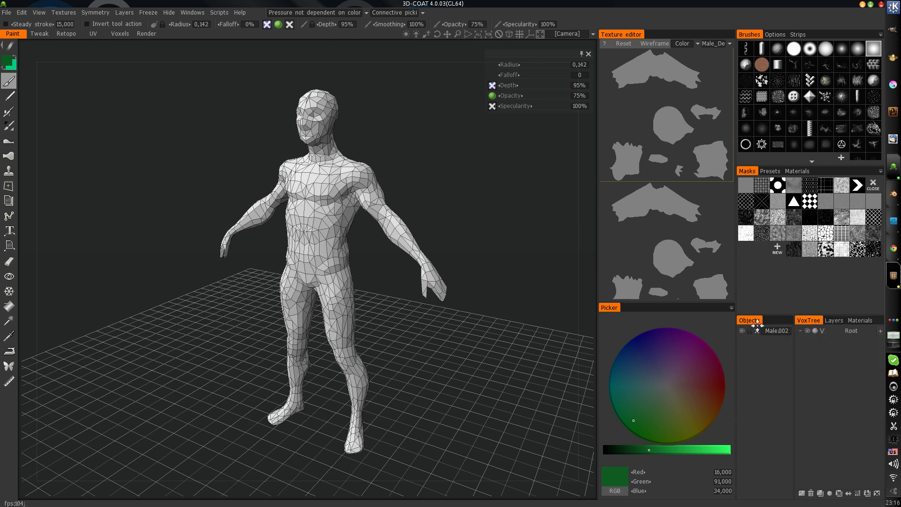
pyautogui.moveTo(758, 322); pyautogui.dragTo(777, 337)
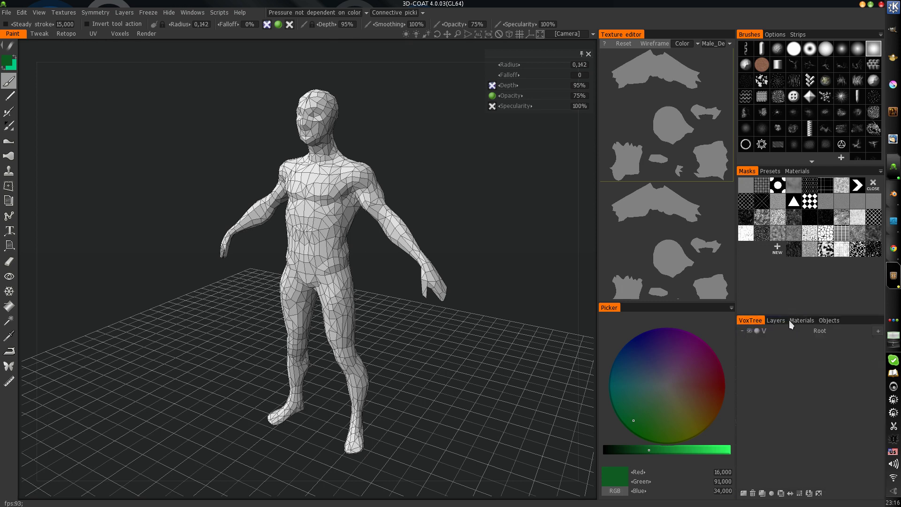
pyautogui.click(792, 319)
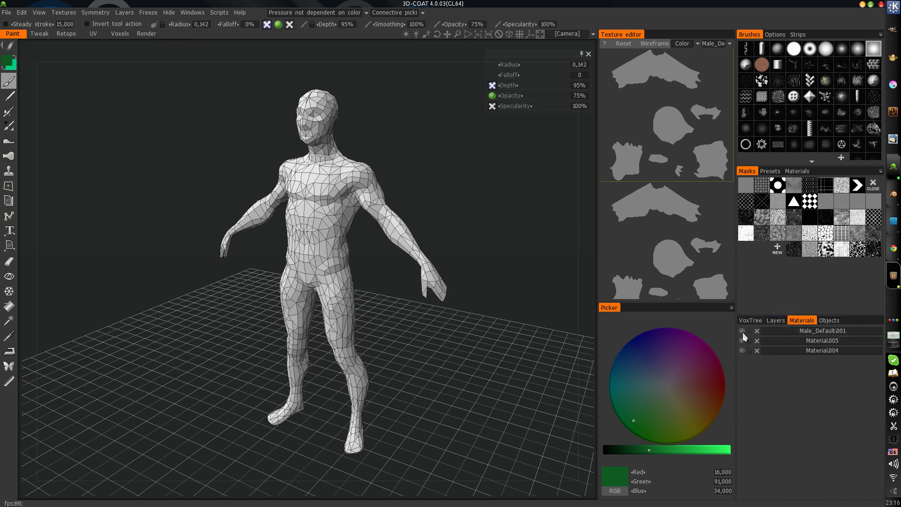
# Step: Switch to Blender and check which faces of the male figure use Material.005 in Edit Mode
pyautogui.hotkey('alt', 'Tab')
pyautogui.scroll(2, 343, 235)
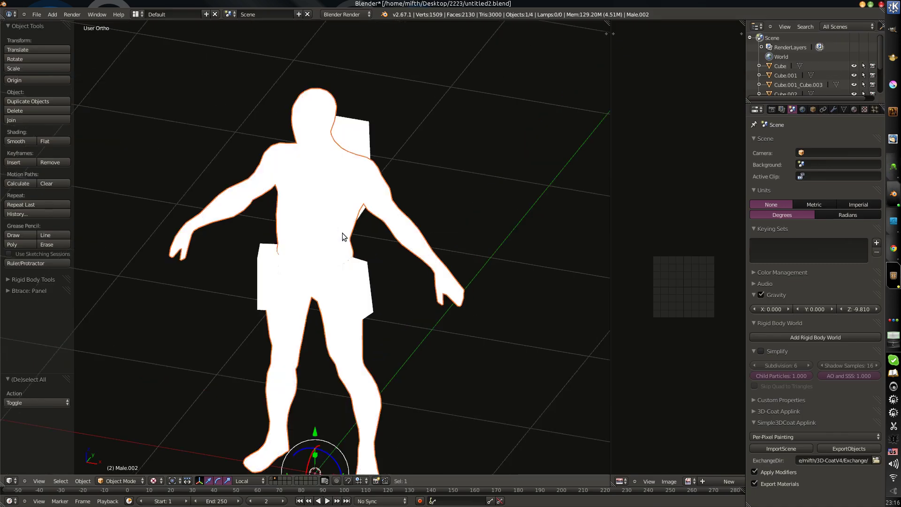
pyautogui.moveTo(336, 234); pyautogui.dragTo(390, 235, button='middle')
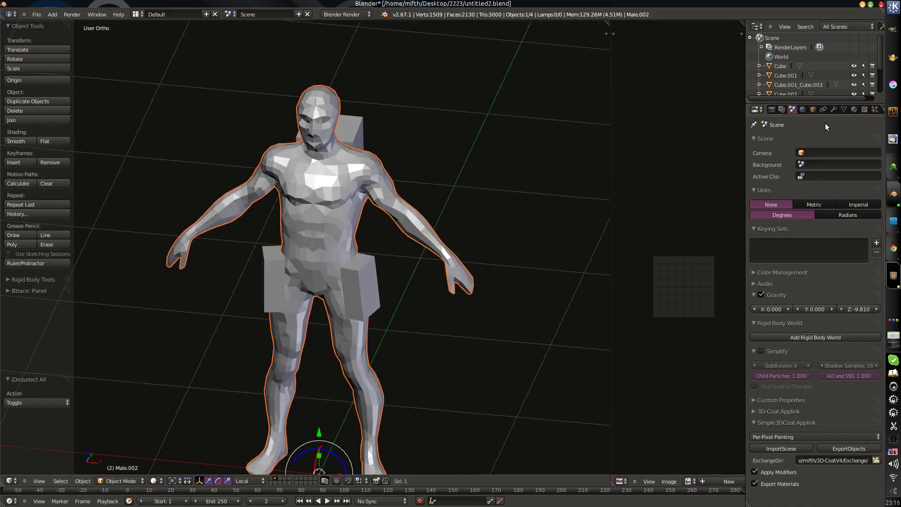
pyautogui.click(854, 110)
pyautogui.scroll(5, 795, 184)
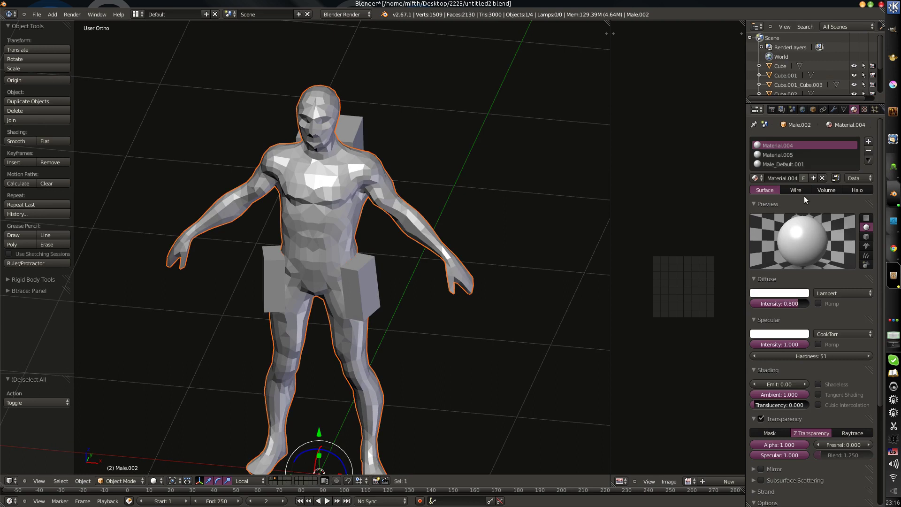
pyautogui.click(782, 154)
pyautogui.press('Tab')
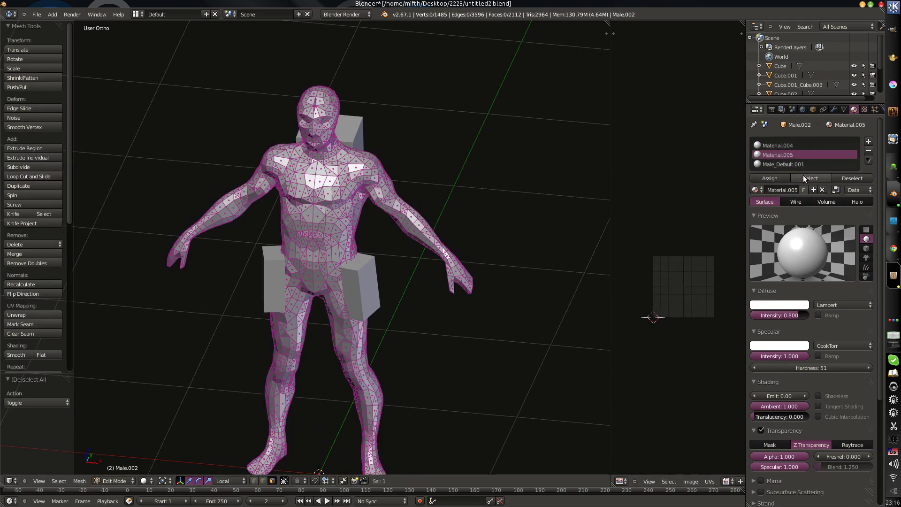
pyautogui.click(807, 178)
pyautogui.moveTo(503, 206); pyautogui.dragTo(511, 195, button='middle')
pyautogui.press('a')
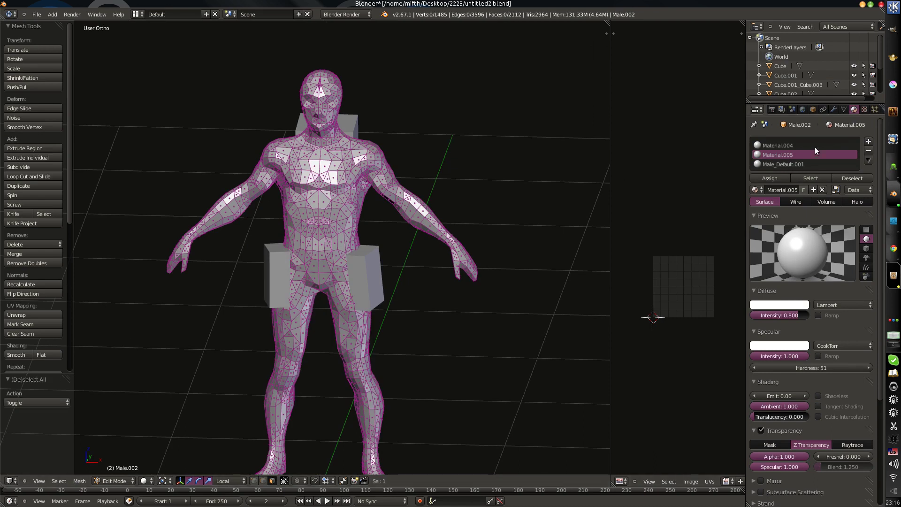
# Step: Check which faces use Material.004 by selecting them, deselect everything and leave Edit Mode
pyautogui.click(778, 145)
pyautogui.click(770, 179)
pyautogui.scroll(-2, 323, 266)
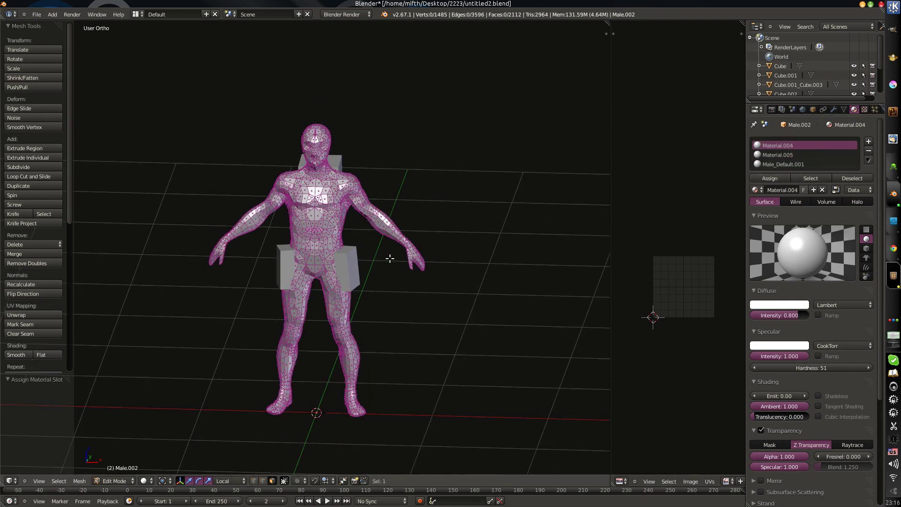
pyautogui.click(793, 178)
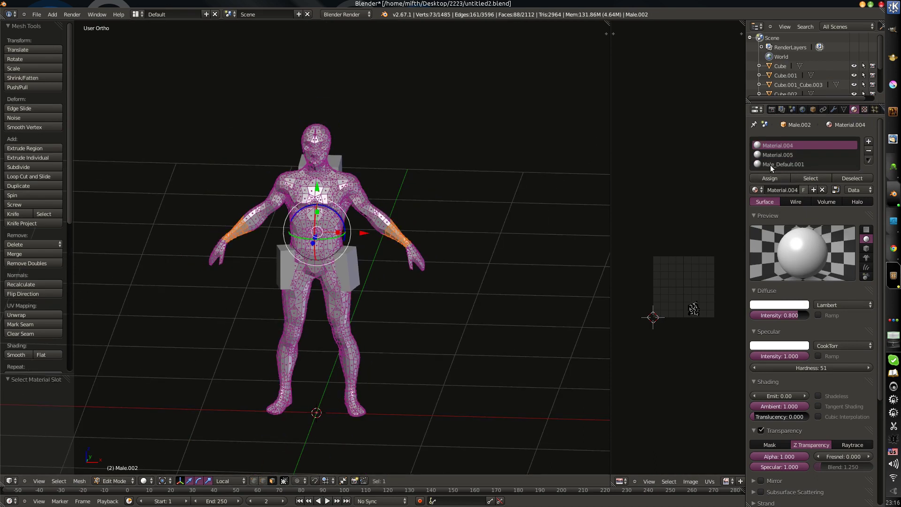
pyautogui.press('a')
pyautogui.press('Tab')
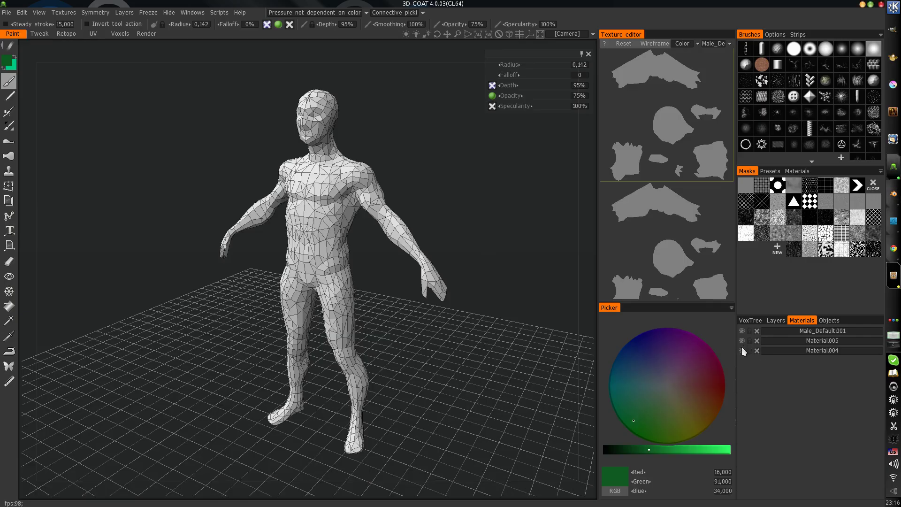
# Step: In 3D-Coat, toggle the visibility of Material.004 off and on, and hide Material.005
pyautogui.click(743, 350)
pyautogui.click(743, 350)
pyautogui.click(741, 341)
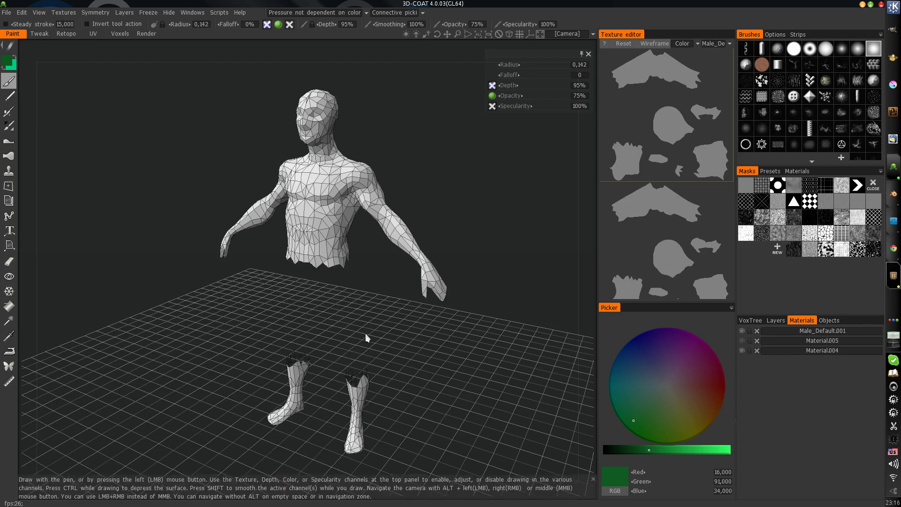
# Step: Paint green strokes over the figure's face, torso, arms and legs, and make Material.005 visible
pyautogui.moveTo(284, 334); pyautogui.dragTo(327, 327)
pyautogui.moveTo(347, 206)
pyautogui.mouseDown()
pyautogui.moveTo(346, 244)
pyautogui.moveTo(362, 183)
pyautogui.moveTo(404, 197)
pyautogui.moveTo(380, 172)
pyautogui.mouseUp()
pyautogui.moveTo(418, 272); pyautogui.dragTo(401, 284)
pyautogui.moveTo(336, 112)
pyautogui.mouseDown()
pyautogui.moveTo(354, 115)
pyautogui.moveTo(351, 128)
pyautogui.mouseUp()
pyautogui.moveTo(413, 266)
pyautogui.mouseDown()
pyautogui.moveTo(357, 323)
pyautogui.moveTo(374, 341)
pyautogui.moveTo(373, 411)
pyautogui.moveTo(399, 374)
pyautogui.mouseUp()
pyautogui.click(743, 342)
# Step: Pick a dark red paint color and paint over the figure's chest
pyautogui.click(691, 384)
pyautogui.moveTo(691, 384); pyautogui.dragTo(705, 376)
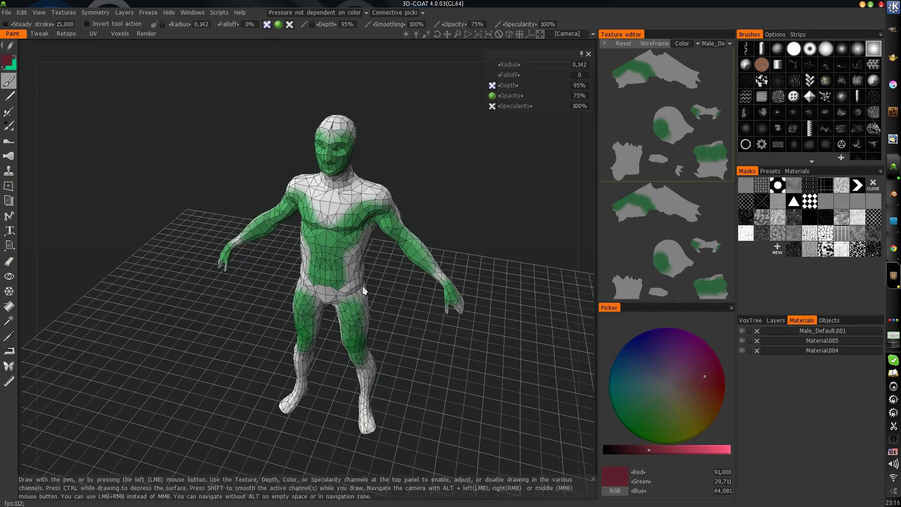
pyautogui.moveTo(342, 246); pyautogui.dragTo(370, 190)
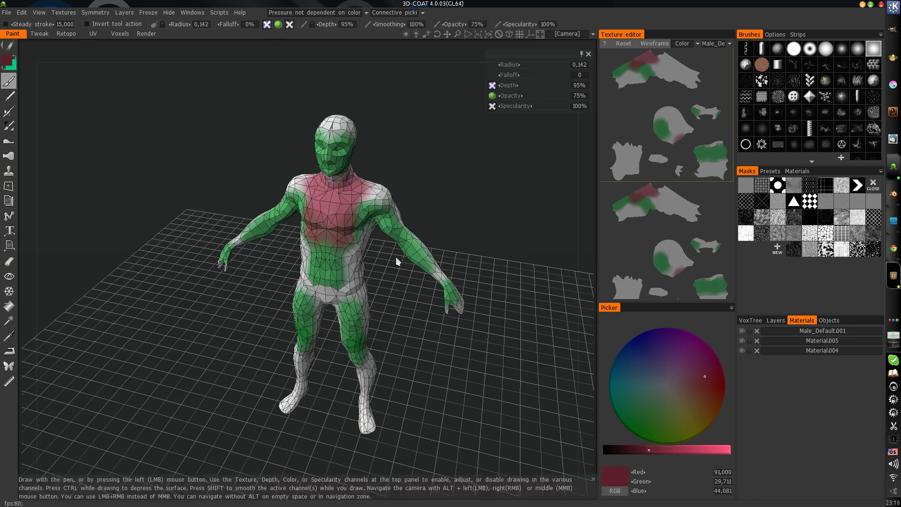
# Step: Switch to Blender, select the two hip boxes and the back box, and export them to 3D-Coat for Per-Pixel Painting
pyautogui.hotkey('alt', 'Tab')
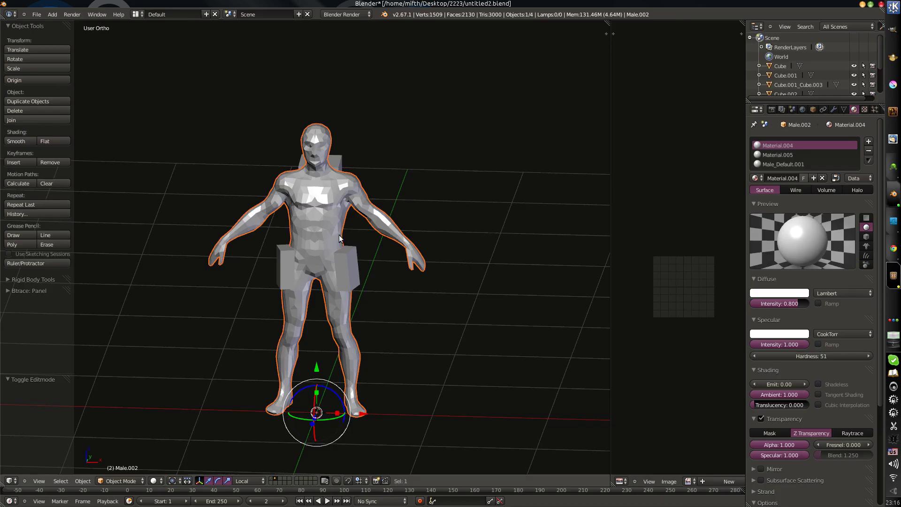
pyautogui.rightClick(353, 267)
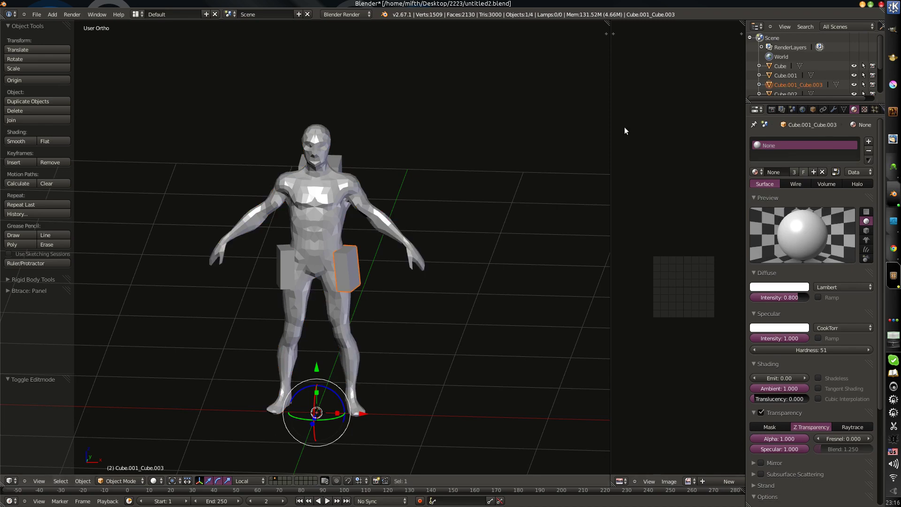
pyautogui.click(792, 109)
pyautogui.keyDown('shift'); pyautogui.rightClick(295, 277); pyautogui.keyUp('shift')
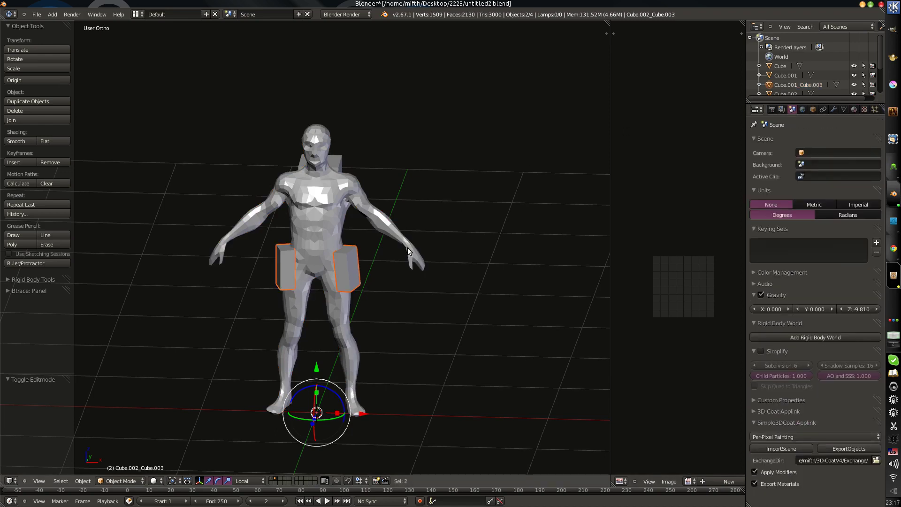
pyautogui.moveTo(407, 247); pyautogui.dragTo(455, 255, button='middle')
pyautogui.keyDown('shift'); pyautogui.rightClick(356, 190); pyautogui.keyUp('shift')
pyautogui.scroll(2, 458, 229)
pyautogui.moveTo(370, 297); pyautogui.dragTo(402, 275, button='middle')
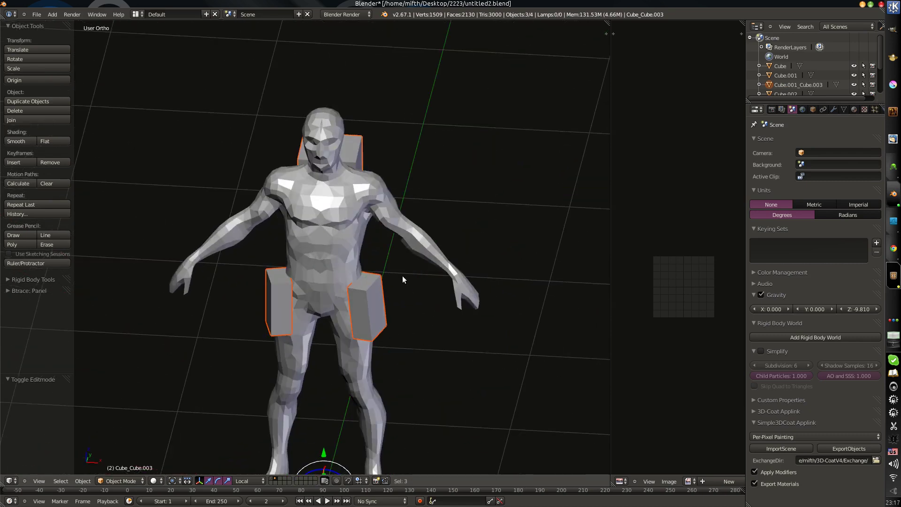
pyautogui.click(836, 449)
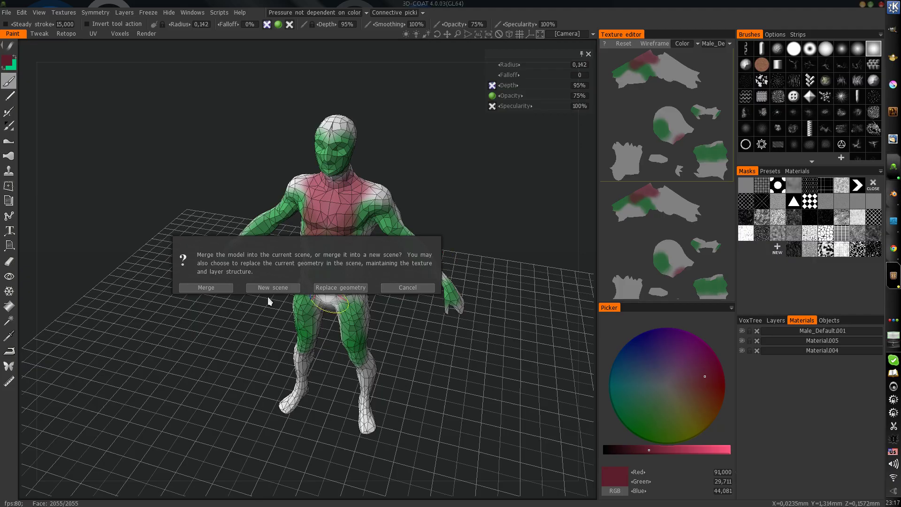
# Step: Merge the exported boxes into the current 3D-Coat scene with Keep UV and a 1024 by 1024 texture
pyautogui.click(209, 288)
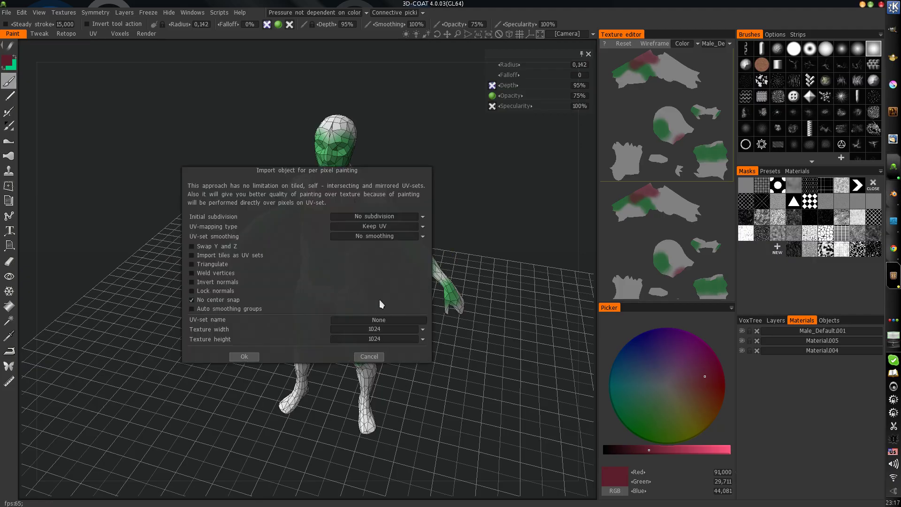
pyautogui.click(242, 357)
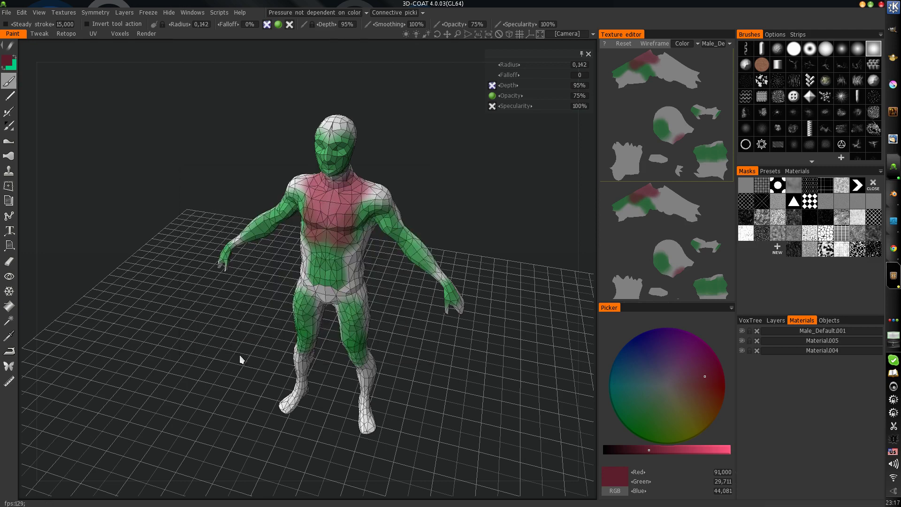
pyautogui.moveTo(422, 300)
pyautogui.mouseDown()
pyautogui.moveTo(286, 300)
pyautogui.moveTo(288, 269)
pyautogui.moveTo(328, 344)
pyautogui.moveTo(383, 350)
pyautogui.mouseUp()
pyautogui.scroll(3, 288, 270)
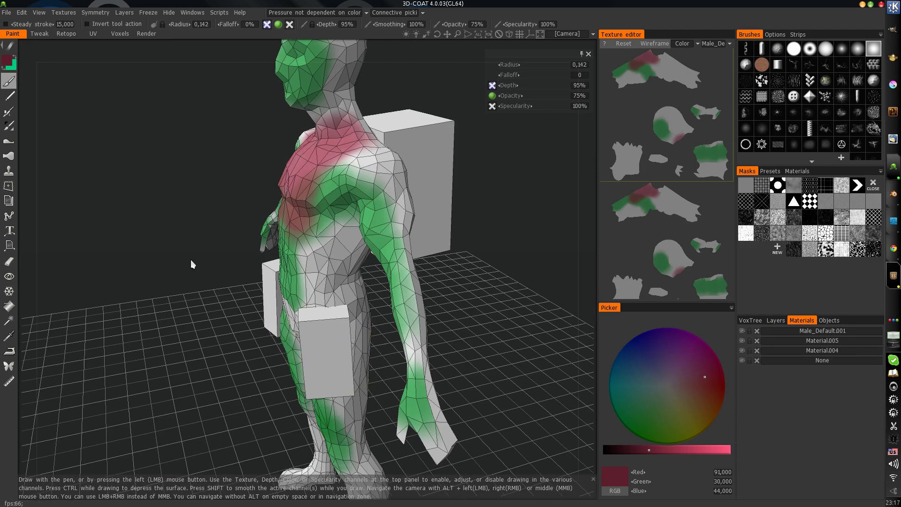
# Step: Paint dark red onto the box beside the figure's left hip
pyautogui.moveTo(191, 262); pyautogui.dragTo(240, 291)
pyautogui.scroll(-3, 238, 291)
pyautogui.moveTo(351, 314)
pyautogui.mouseDown()
pyautogui.moveTo(364, 316)
pyautogui.moveTo(357, 314)
pyautogui.mouseUp()
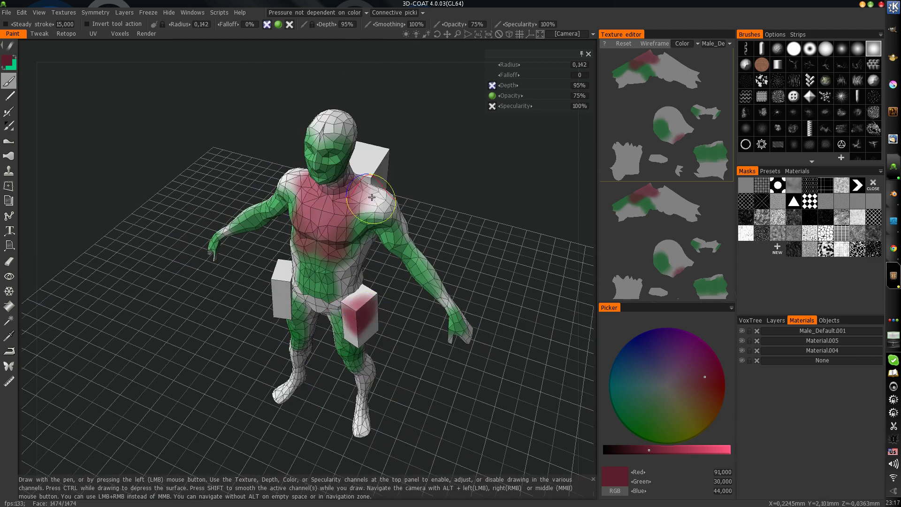
# Step: Paint dark red onto the box behind the figure's shoulders and the box beside its right hip
pyautogui.moveTo(375, 165); pyautogui.dragTo(363, 171)
pyautogui.moveTo(284, 291)
pyautogui.mouseDown()
pyautogui.moveTo(286, 280)
pyautogui.moveTo(353, 290)
pyautogui.moveTo(390, 277)
pyautogui.mouseUp()
pyautogui.moveTo(320, 306); pyautogui.dragTo(298, 322)
pyautogui.moveTo(501, 343); pyautogui.dragTo(404, 334)
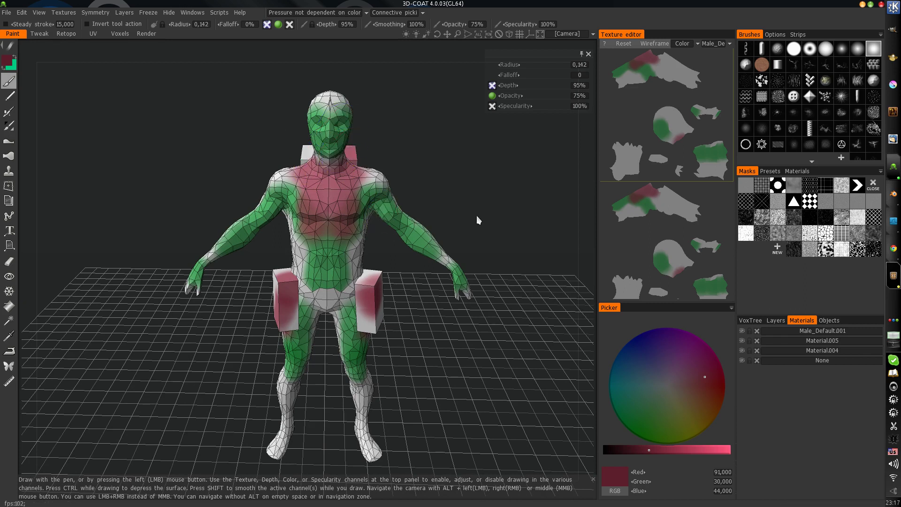
pyautogui.moveTo(477, 215)
pyautogui.keyDown('alt'); pyautogui.mouseDown()
pyautogui.moveTo(438, 222)
pyautogui.moveTo(432, 214)
pyautogui.mouseUp(); pyautogui.keyUp('alt')
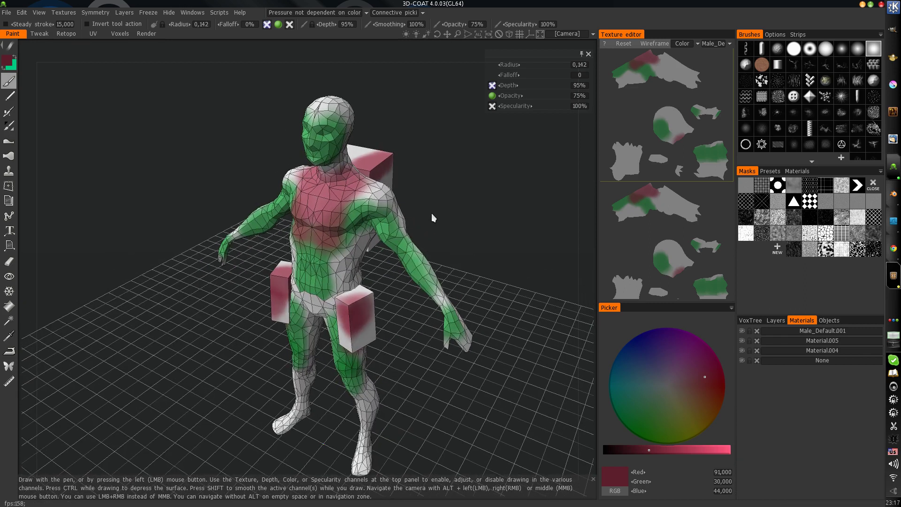
# Step: Send the painted scene back to its original app with the mid-poly mesh export and padding enabled
pyautogui.click(7, 13)
pyautogui.moveTo(33, 64)
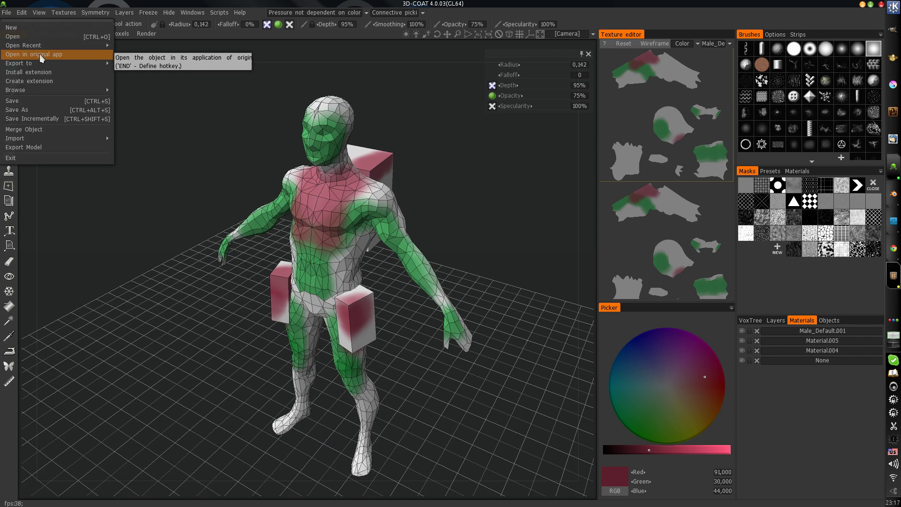
pyautogui.click(65, 53)
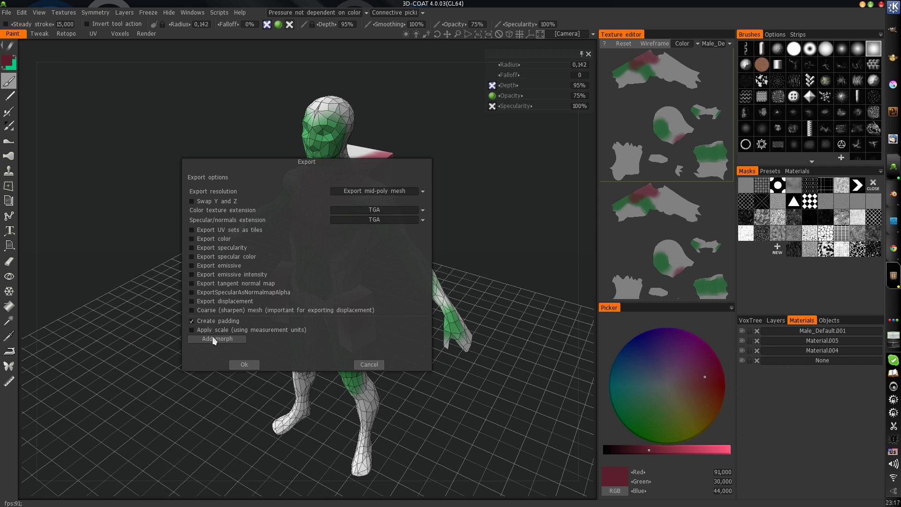
pyautogui.click(244, 364)
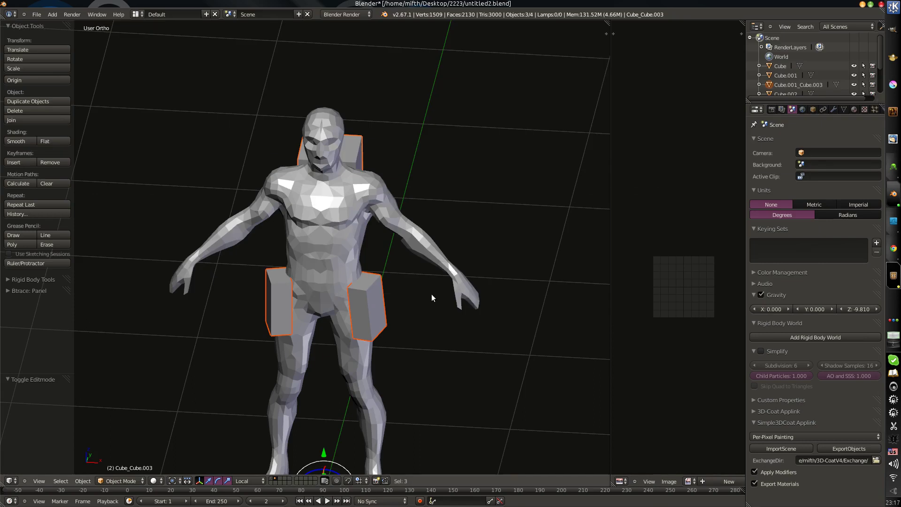
# Step: Show an empty layer in Blender and import the scene through the Simple3DCoat Applink
pyautogui.moveTo(432, 294); pyautogui.dragTo(410, 329, button='middle')
pyautogui.click(280, 479)
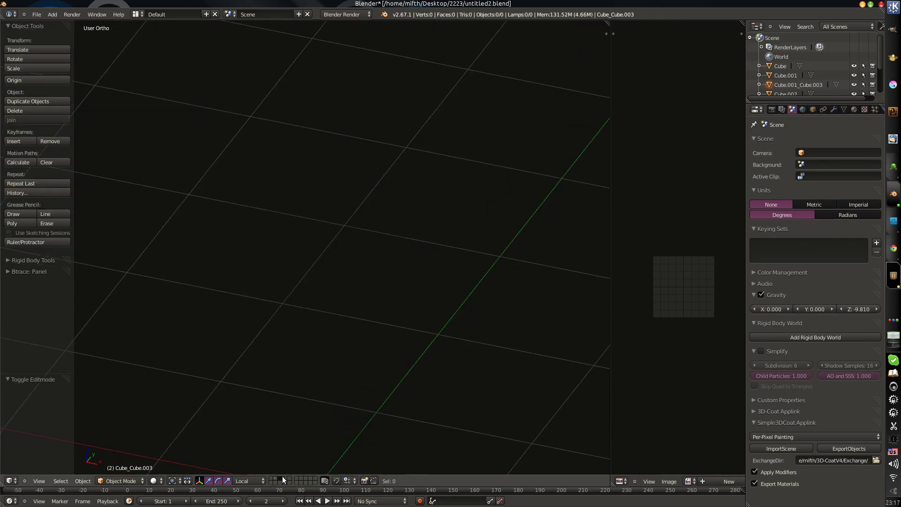
pyautogui.scroll(-7, 371, 283)
pyautogui.moveTo(370, 283); pyautogui.dragTo(374, 284, button='middle')
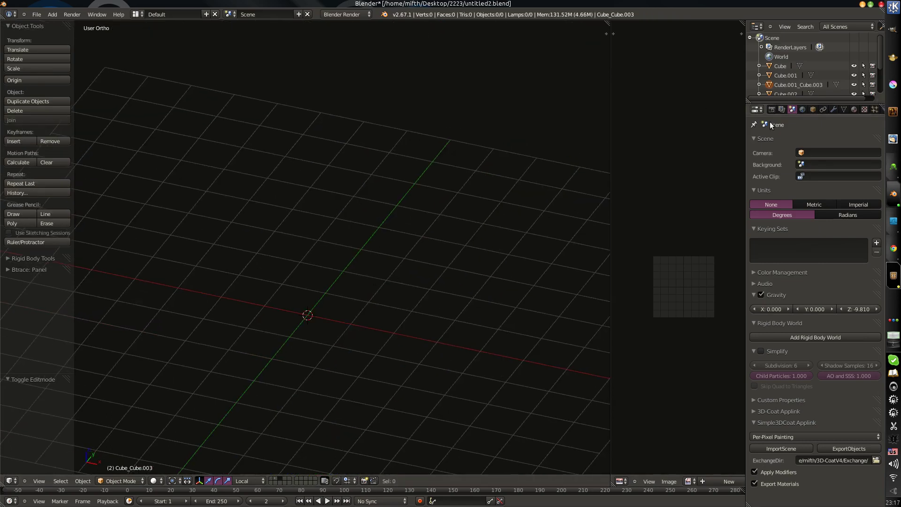
pyautogui.click(782, 449)
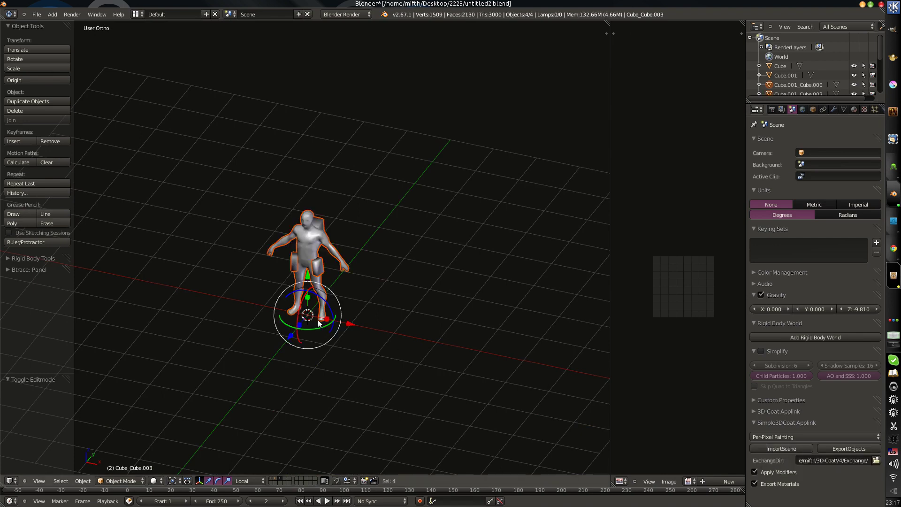
# Step: Examine the imported figure and boxes from several angles, including the figure's mesh in Edit Mode
pyautogui.moveTo(318, 320); pyautogui.dragTo(340, 267, button='middle')
pyautogui.scroll(6, 339, 268)
pyautogui.press('a')
pyautogui.scroll(3, 342, 260)
pyautogui.rightClick(362, 283)
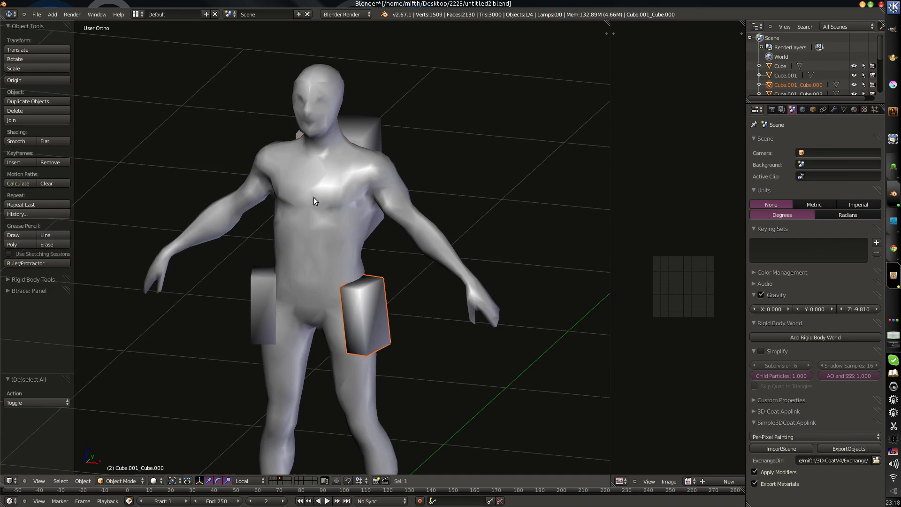
pyautogui.rightClick(314, 197)
pyautogui.moveTo(464, 206); pyautogui.dragTo(349, 191, button='middle')
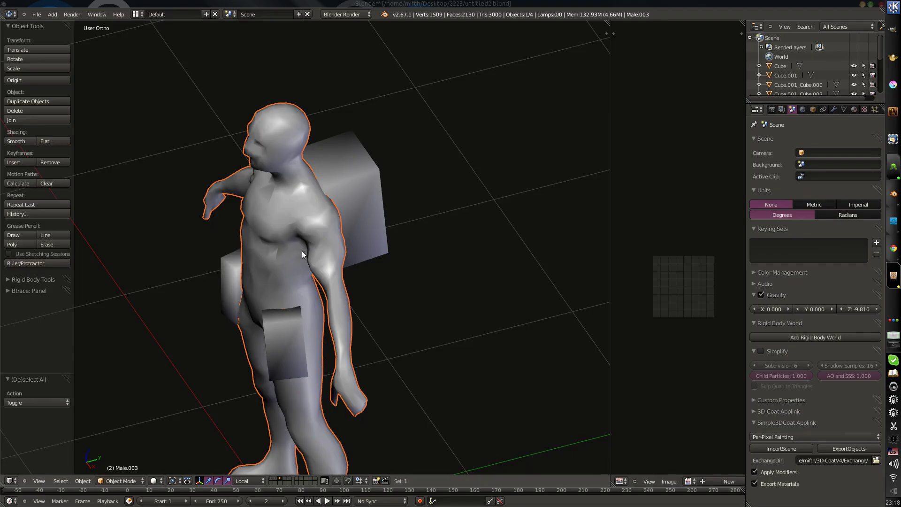
pyautogui.moveTo(302, 251); pyautogui.dragTo(377, 207, button='middle')
pyautogui.press('Tab')
pyautogui.press('a')
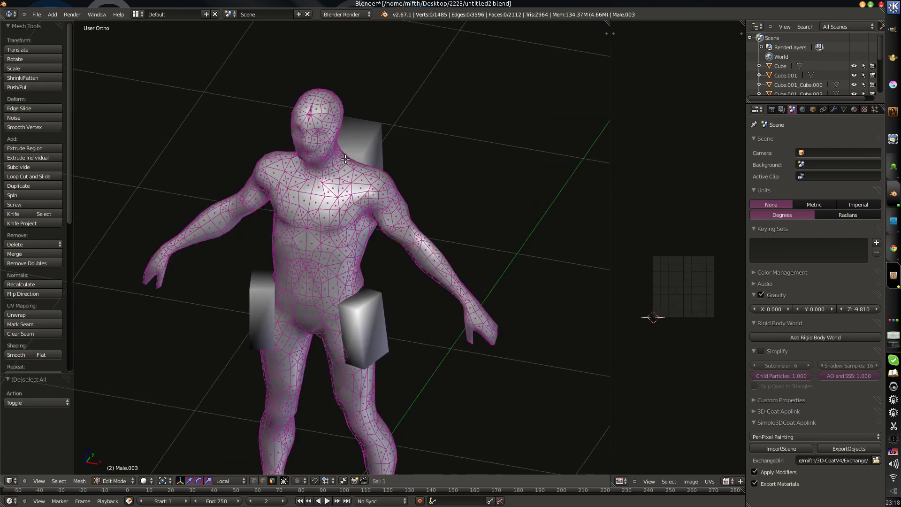
pyautogui.press('Tab')
pyautogui.press('a')
pyautogui.moveTo(381, 266); pyautogui.dragTo(398, 239, button='middle')
# Step: Switch to 3D-Coat and look over the texture map types available for export
pyautogui.hotkey('alt', 'Tab')
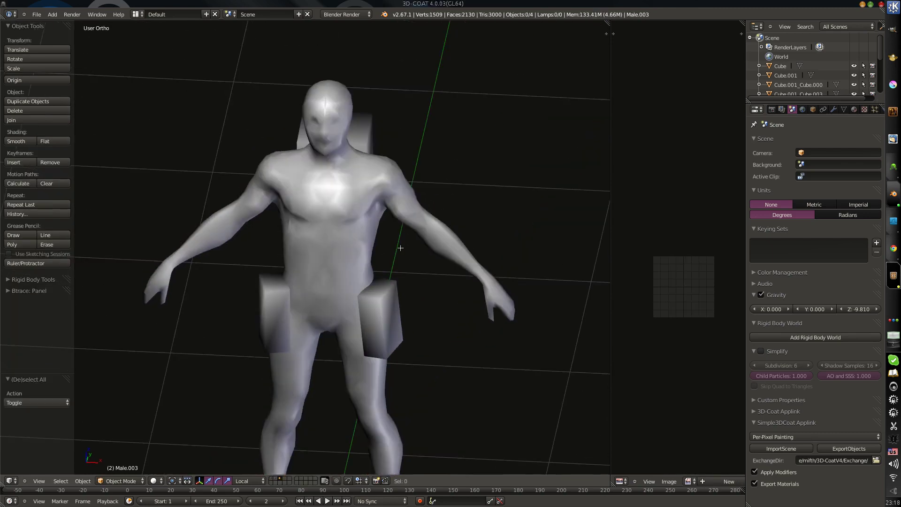
pyautogui.click(75, 15)
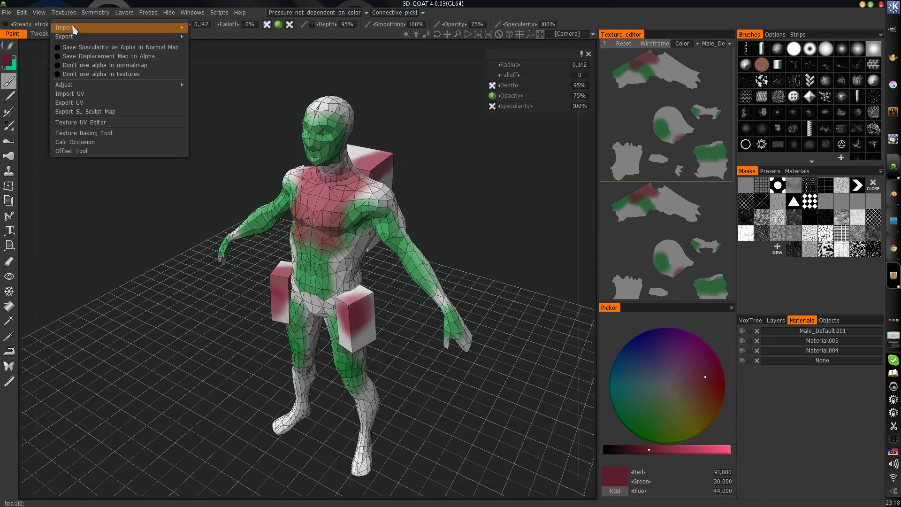
pyautogui.moveTo(73, 37)
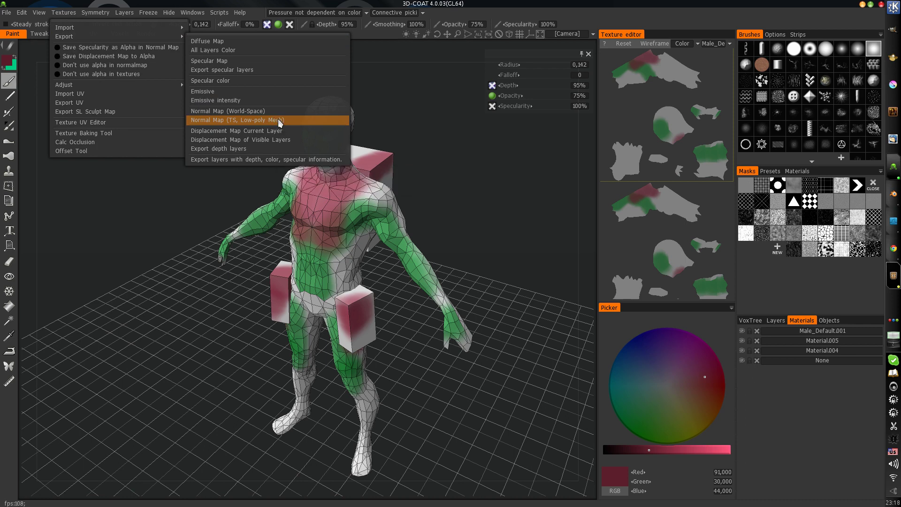
pyautogui.click(244, 44)
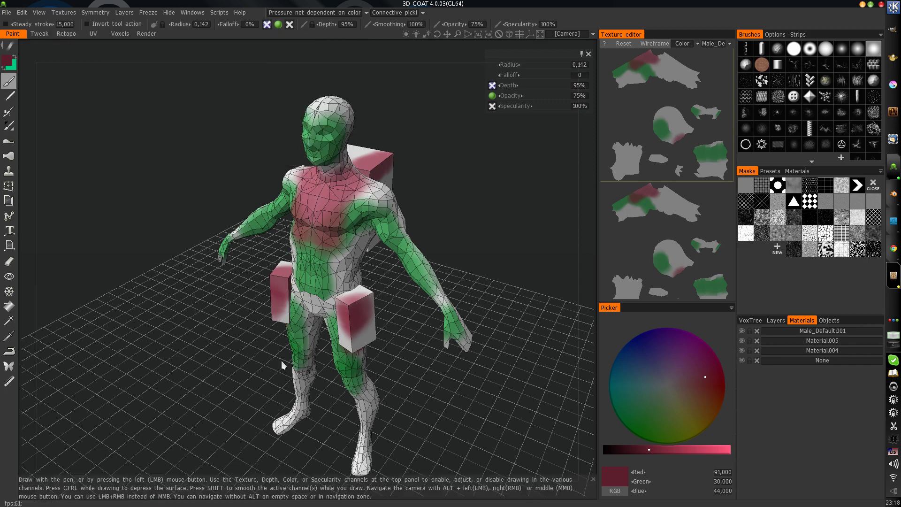
# Step: Switch to Blender, set the export type to Mesh As Voxel Object, and export the original male figure to 3D-Coat
pyautogui.hotkey('alt', 'Tab')
pyautogui.click(826, 437)
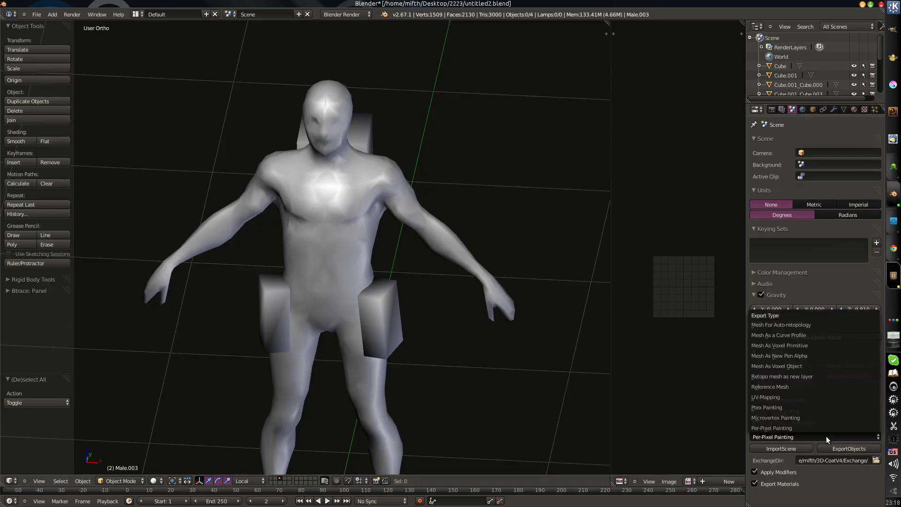
pyautogui.click(798, 365)
pyautogui.scroll(-6, 363, 324)
pyautogui.moveTo(363, 324); pyautogui.dragTo(329, 334, button='middle')
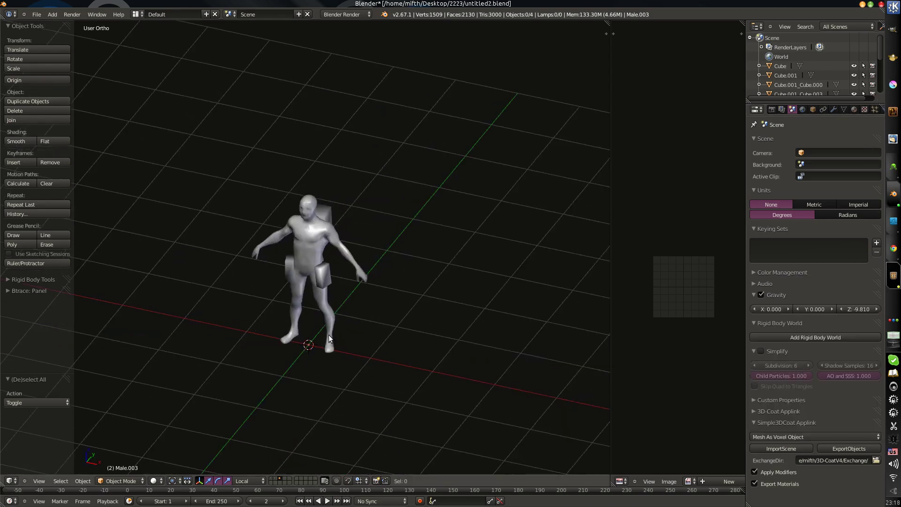
pyautogui.rightClick(313, 305)
pyautogui.scroll(5, 302, 247)
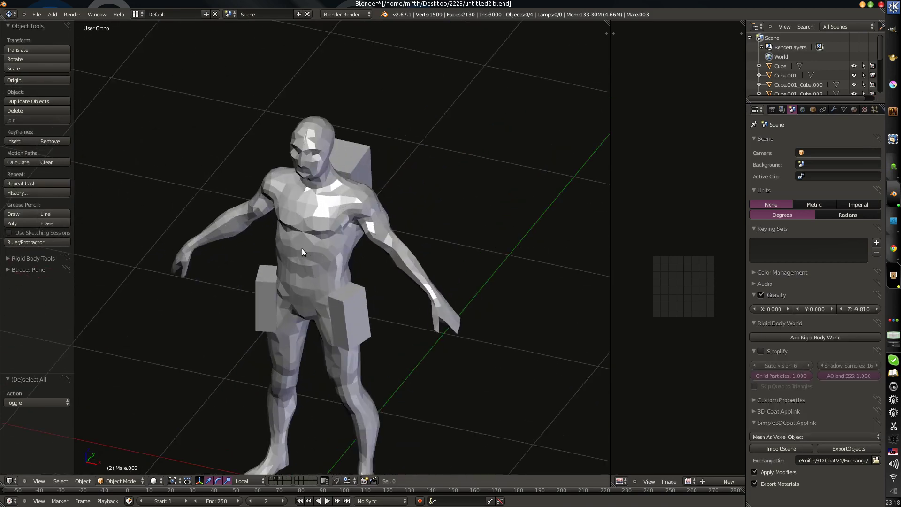
pyautogui.scroll(-4, 324, 249)
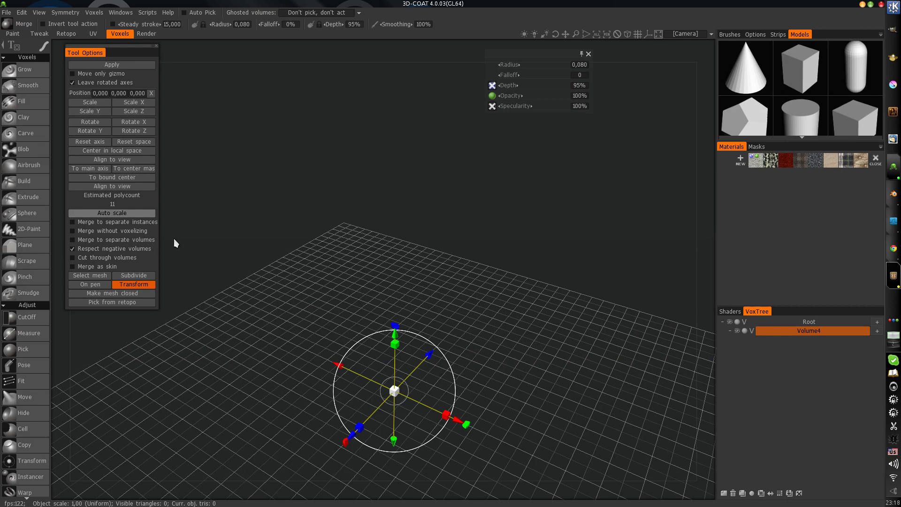
# Step: Convert the active volume to surface mode and apply the merge of the male figure into it
pyautogui.moveTo(396, 390); pyautogui.dragTo(671, 406)
pyautogui.moveTo(396, 391); pyautogui.dragTo(391, 390)
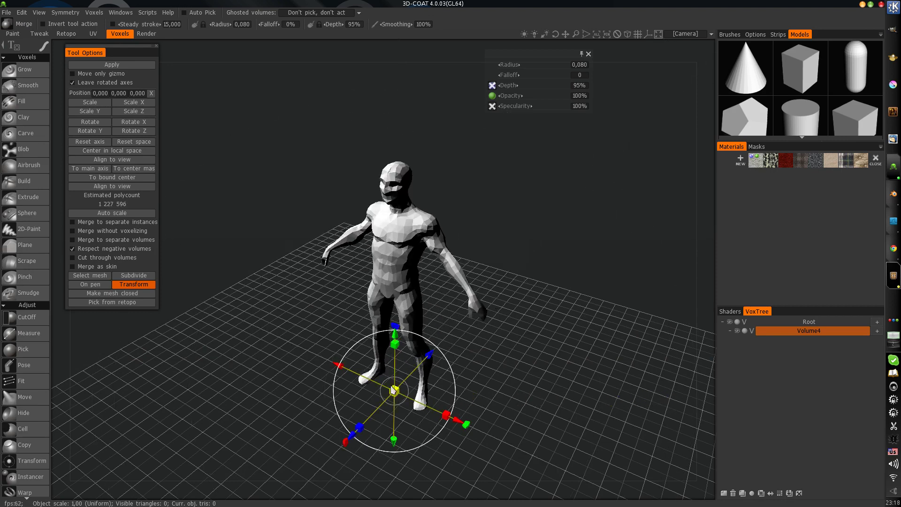
pyautogui.click(752, 330)
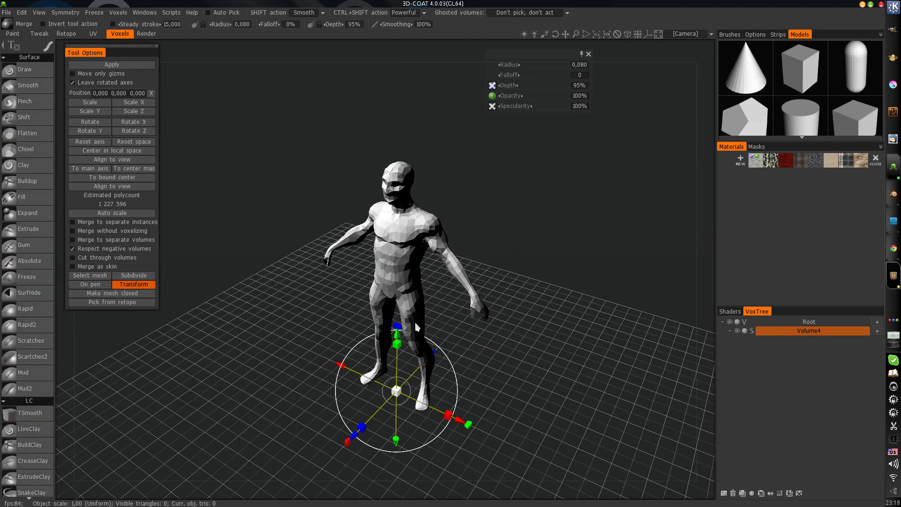
pyautogui.click(106, 67)
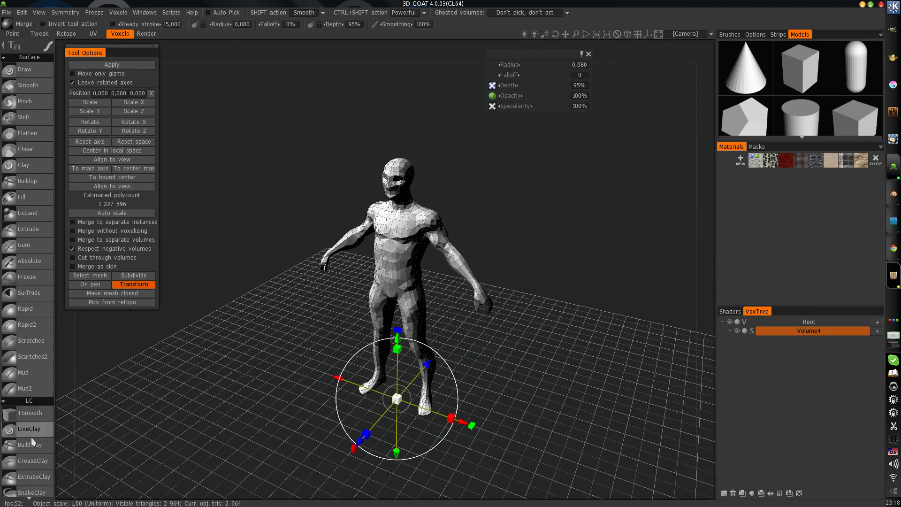
# Step: Activate the LiveClay brush and check the figure's triangles in wireframe display
pyautogui.click(29, 429)
pyautogui.moveTo(296, 363); pyautogui.dragTo(330, 354)
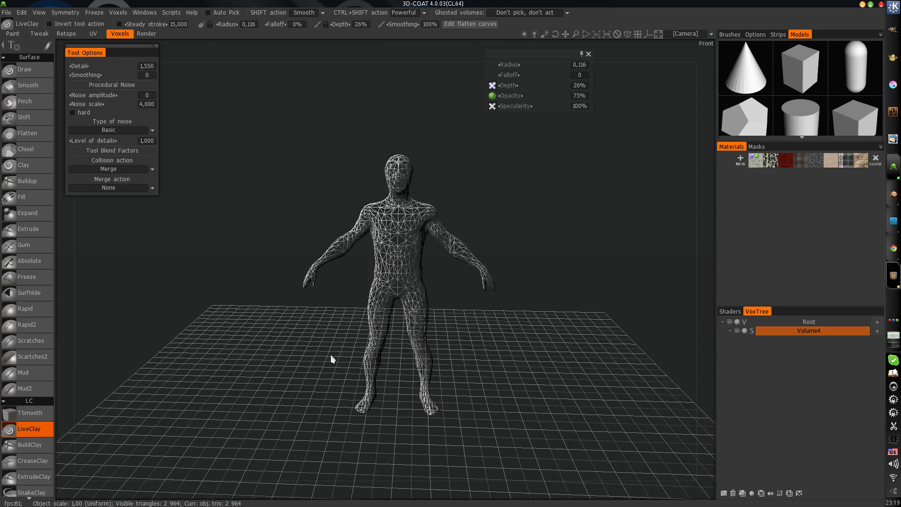
pyautogui.press('w')
pyautogui.scroll(3, 438, 324)
pyautogui.keyDown('alt'); pyautogui.moveTo(438, 325); pyautogui.dragTo(401, 335); pyautogui.keyUp('alt')
pyautogui.press('w')
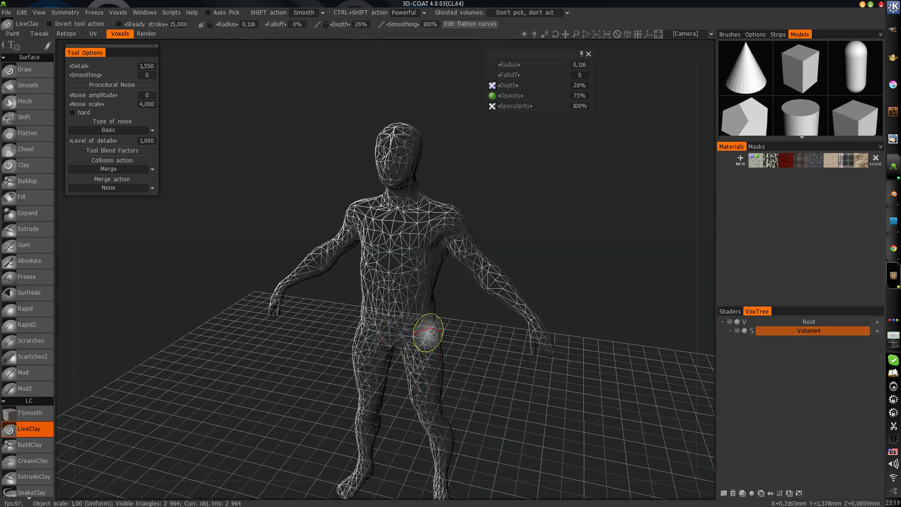
pyautogui.press('w')
# Step: Sculpt the figure's torso, arms and legs with LiveClay and smooth its head
pyautogui.moveTo(427, 228)
pyautogui.mouseDown()
pyautogui.moveTo(436, 229)
pyautogui.moveTo(397, 239)
pyautogui.moveTo(499, 277)
pyautogui.moveTo(403, 238)
pyautogui.moveTo(438, 275)
pyautogui.moveTo(488, 280)
pyautogui.moveTo(548, 322)
pyautogui.moveTo(395, 161)
pyautogui.moveTo(276, 298)
pyautogui.moveTo(396, 170)
pyautogui.moveTo(398, 151)
pyautogui.moveTo(398, 322)
pyautogui.moveTo(423, 412)
pyautogui.moveTo(382, 383)
pyautogui.moveTo(374, 410)
pyautogui.mouseUp()
pyautogui.moveTo(447, 255)
pyautogui.mouseDown()
pyautogui.moveTo(422, 283)
pyautogui.moveTo(357, 282)
pyautogui.moveTo(432, 279)
pyautogui.mouseUp()
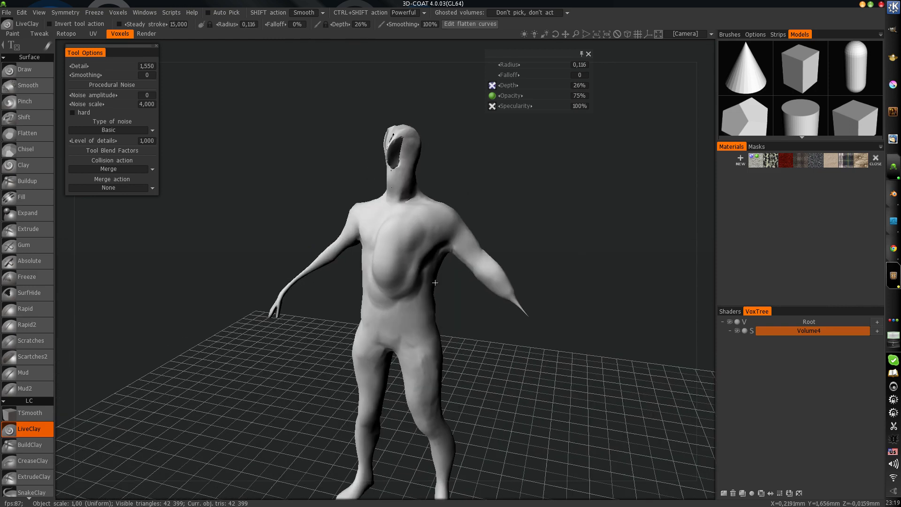
pyautogui.moveTo(391, 187)
pyautogui.keyDown('shift'); pyautogui.mouseDown()
pyautogui.moveTo(403, 143)
pyautogui.moveTo(376, 160)
pyautogui.moveTo(399, 146)
pyautogui.mouseUp(); pyautogui.keyUp('shift')
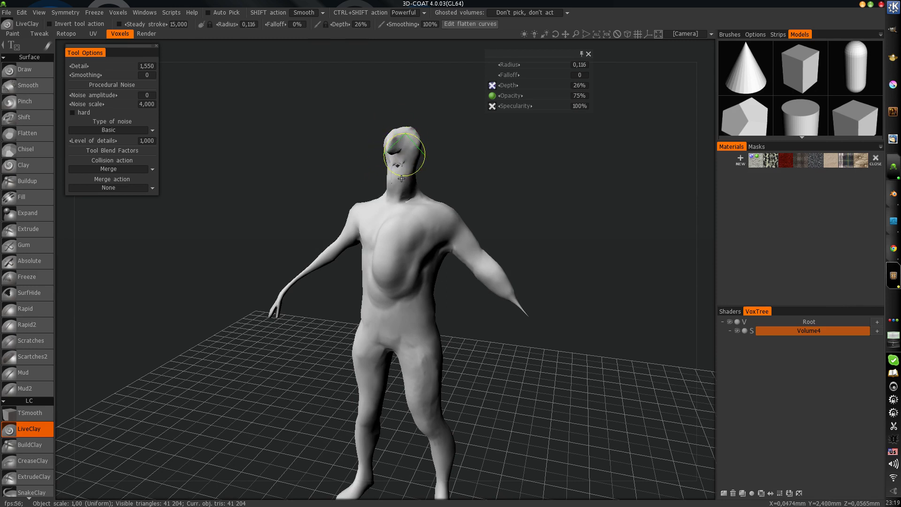
pyautogui.keyDown('alt'); pyautogui.moveTo(449, 233); pyautogui.dragTo(418, 338, button='right'); pyautogui.keyUp('alt')
pyautogui.keyDown('alt'); pyautogui.moveTo(418, 338); pyautogui.dragTo(428, 295, button='middle'); pyautogui.keyUp('alt')
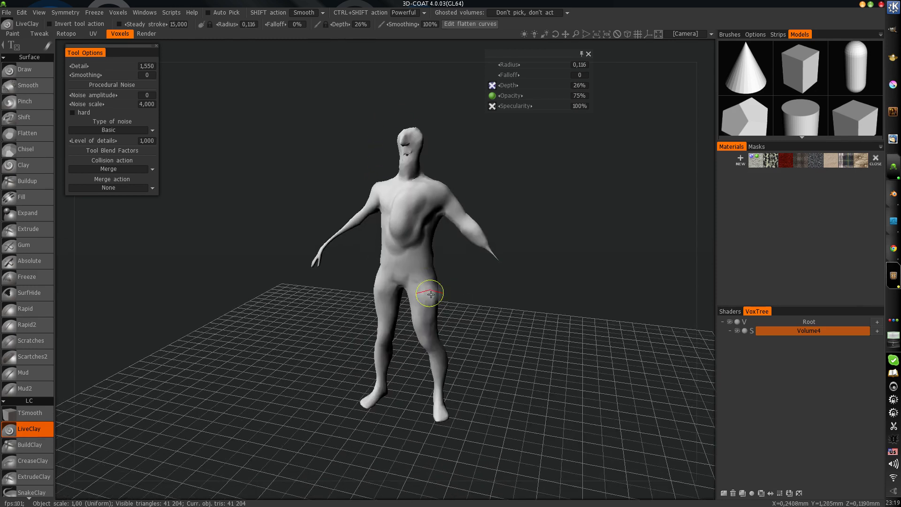
# Step: Switch to Blender, select only the two hip boxes, and export them to 3D-Coat as a voxel object
pyautogui.hotkey('alt', 'Tab')
pyautogui.rightClick(319, 284)
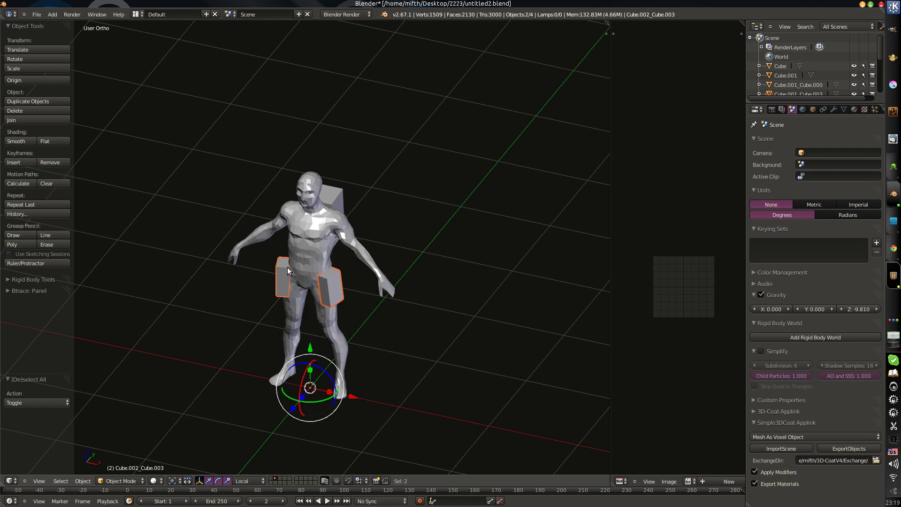
pyautogui.keyDown('shift'); pyautogui.rightClick(341, 191); pyautogui.keyUp('shift')
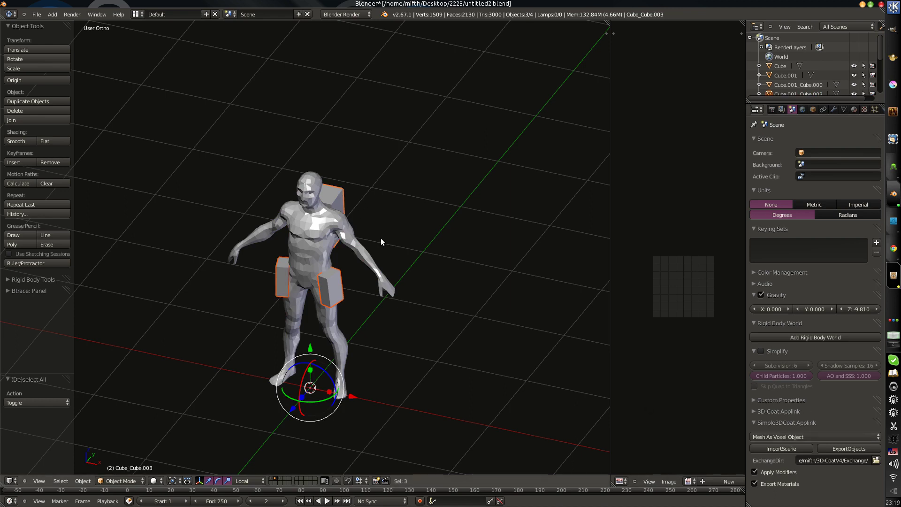
pyautogui.rightClick(328, 293)
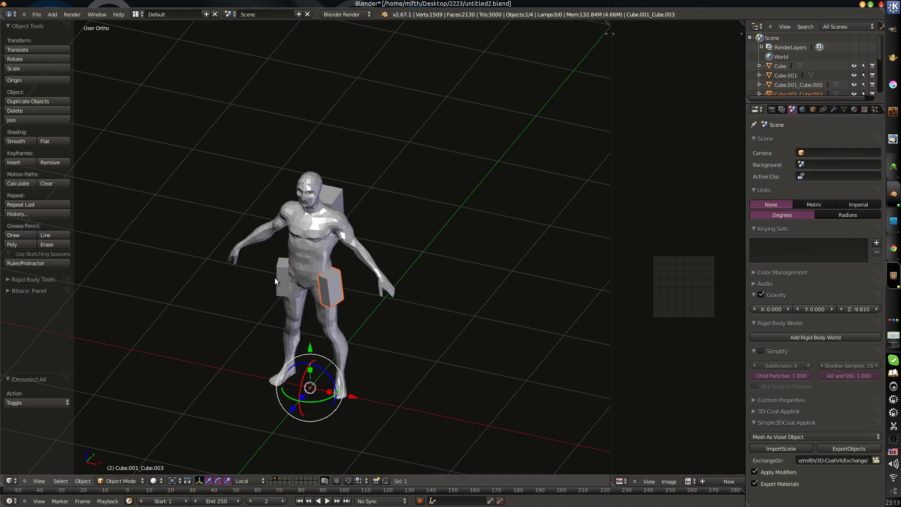
pyautogui.keyDown('shift'); pyautogui.rightClick(281, 281); pyautogui.keyUp('shift')
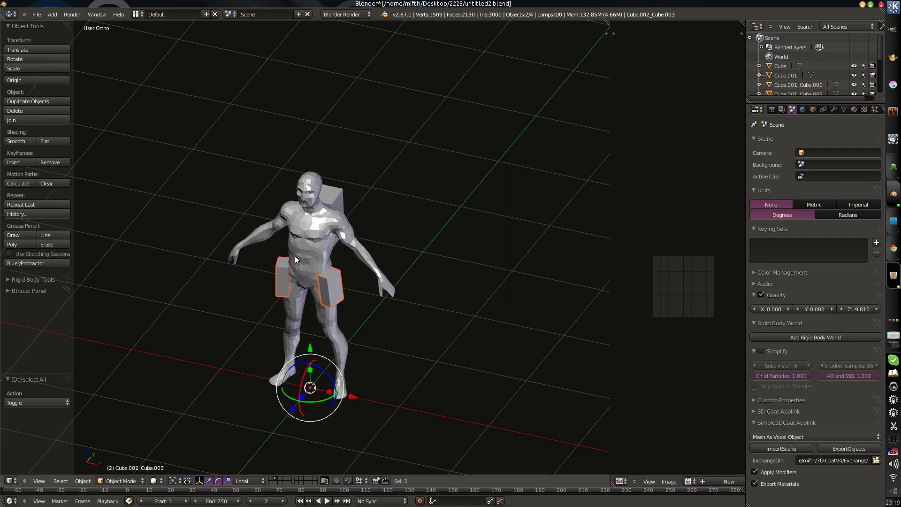
pyautogui.click(867, 449)
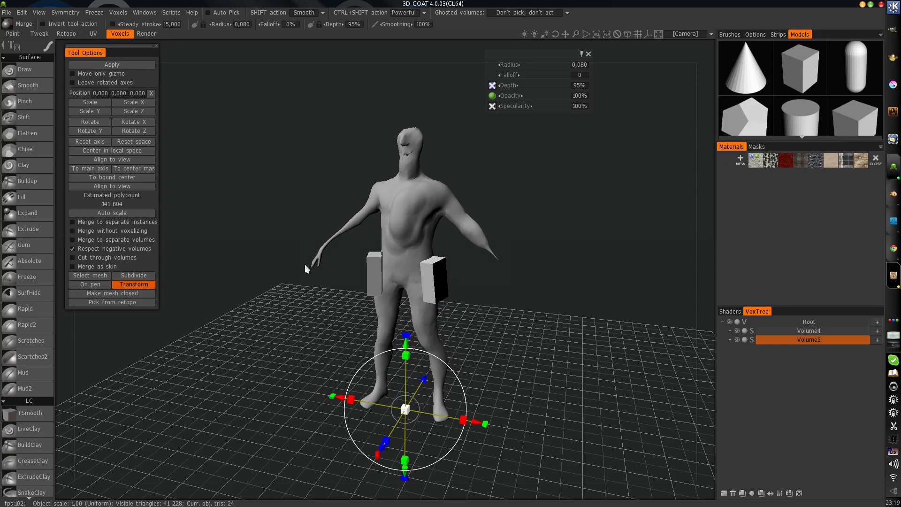
# Step: Sculpt both merged hip boxes with the LiveClay brush
pyautogui.click(28, 429)
pyautogui.moveTo(384, 407); pyautogui.dragTo(414, 339)
pyautogui.moveTo(429, 272)
pyautogui.mouseDown()
pyautogui.moveTo(432, 264)
pyautogui.moveTo(431, 274)
pyautogui.mouseUp()
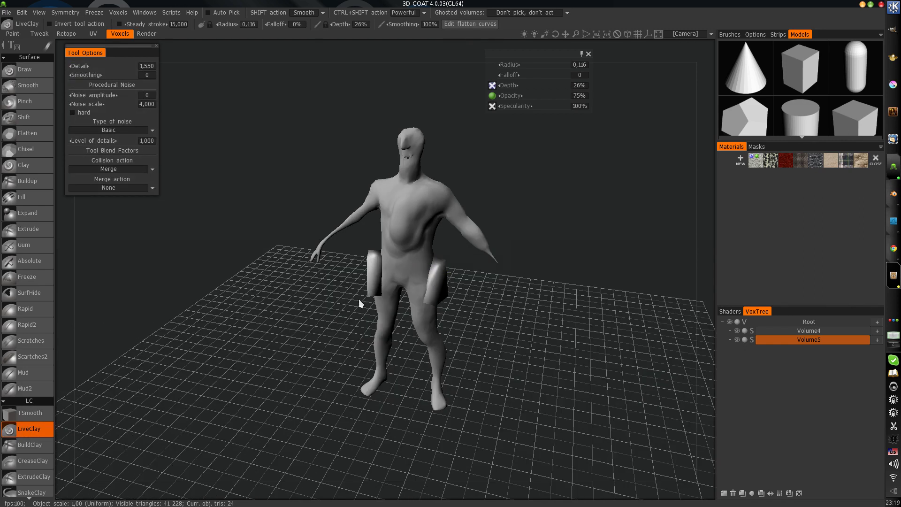
pyautogui.moveTo(375, 254); pyautogui.dragTo(377, 263)
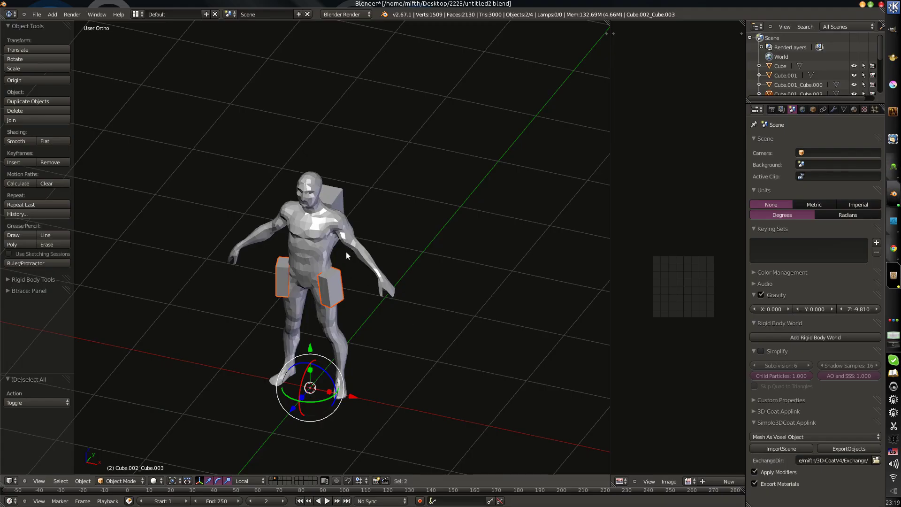
# Step: Select only the box behind the figure's back, export it as a voxel object, and switch to 3D-Coat
pyautogui.rightClick(350, 207)
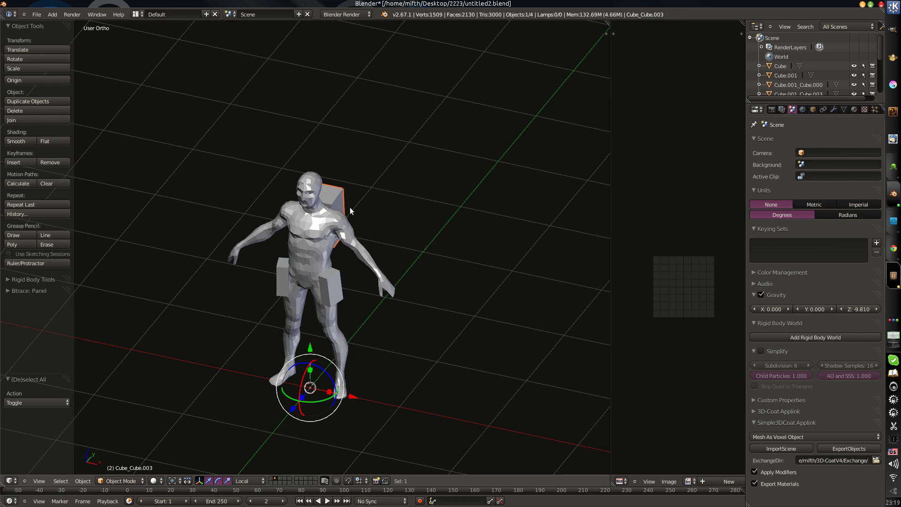
pyautogui.click(852, 450)
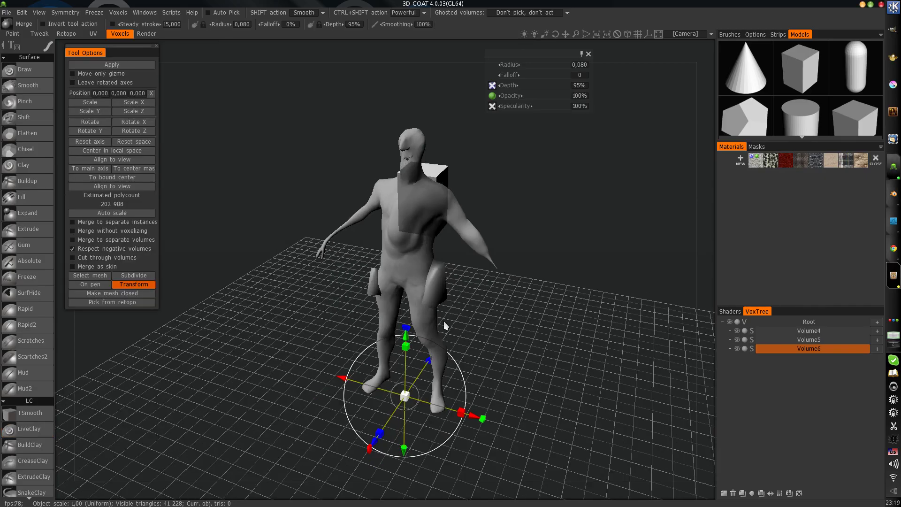
pyautogui.moveTo(445, 325); pyautogui.dragTo(302, 294)
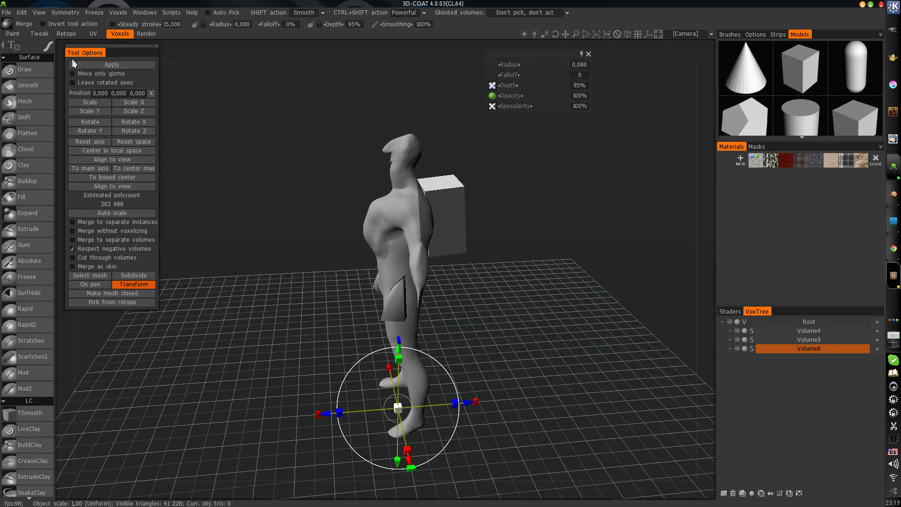
# Step: Sculpt the merged back box with the LiveClay brush
pyautogui.click(29, 429)
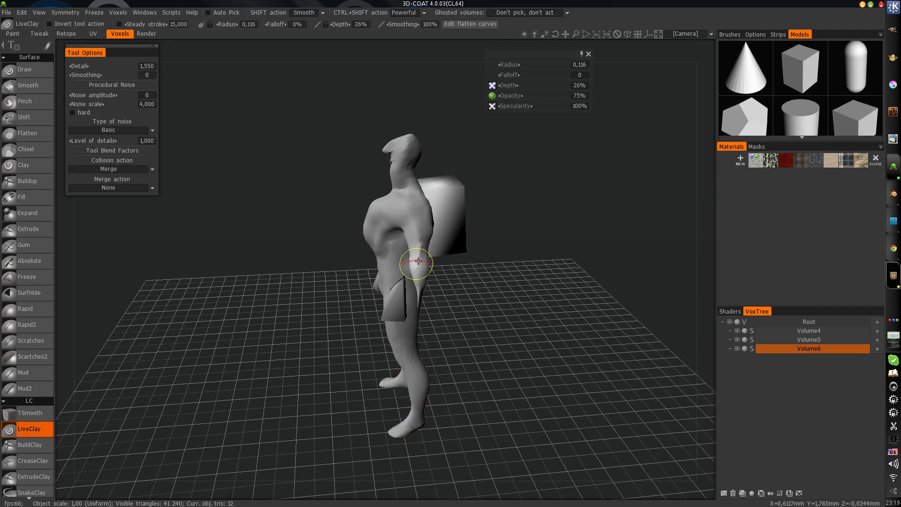
pyautogui.click(455, 210)
pyautogui.moveTo(455, 215)
pyautogui.keyDown('alt'); pyautogui.mouseDown()
pyautogui.moveTo(379, 221)
pyautogui.moveTo(407, 241)
pyautogui.moveTo(409, 306)
pyautogui.moveTo(361, 293)
pyautogui.moveTo(376, 281)
pyautogui.moveTo(533, 276)
pyautogui.moveTo(351, 297)
pyautogui.moveTo(527, 287)
pyautogui.moveTo(386, 275)
pyautogui.moveTo(312, 303)
pyautogui.mouseUp(); pyautogui.keyUp('alt')
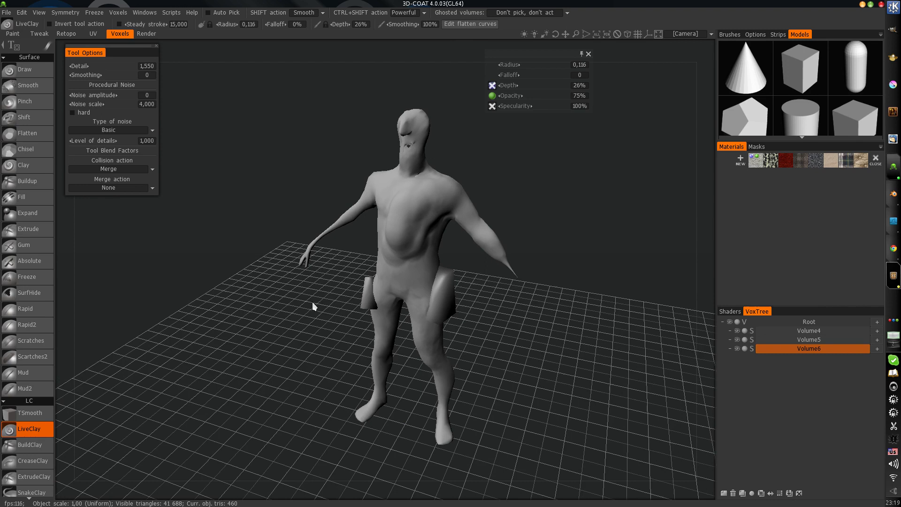
# Step: Bring the sculpted voxel volumes back to Blender with a polycount reduction of 50 percent
pyautogui.click(8, 13)
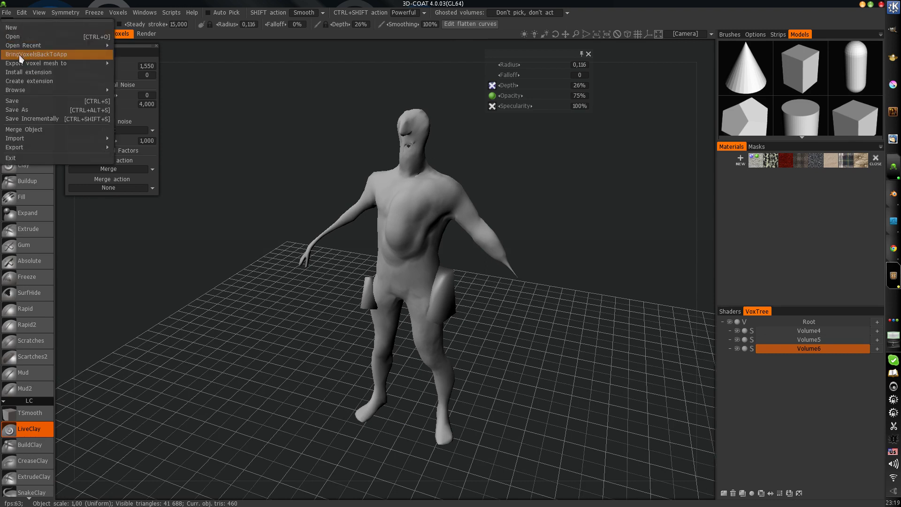
pyautogui.click(77, 55)
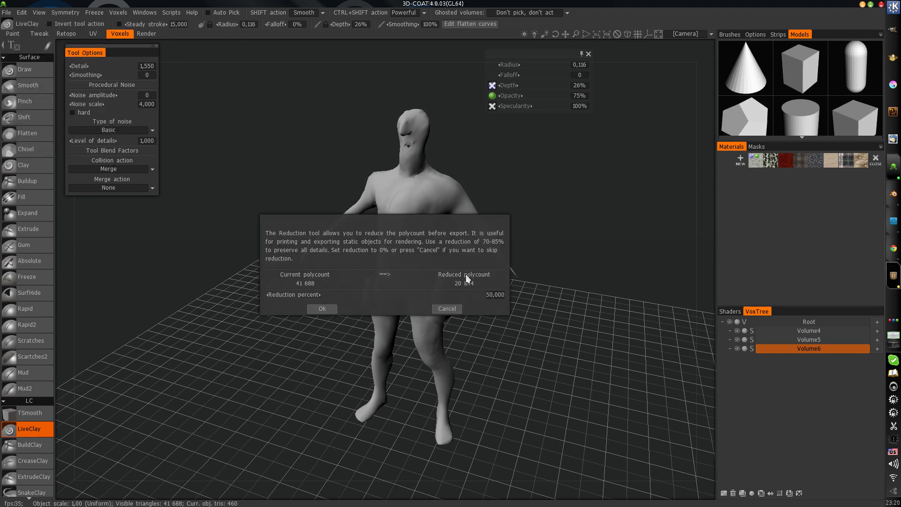
pyautogui.click(328, 309)
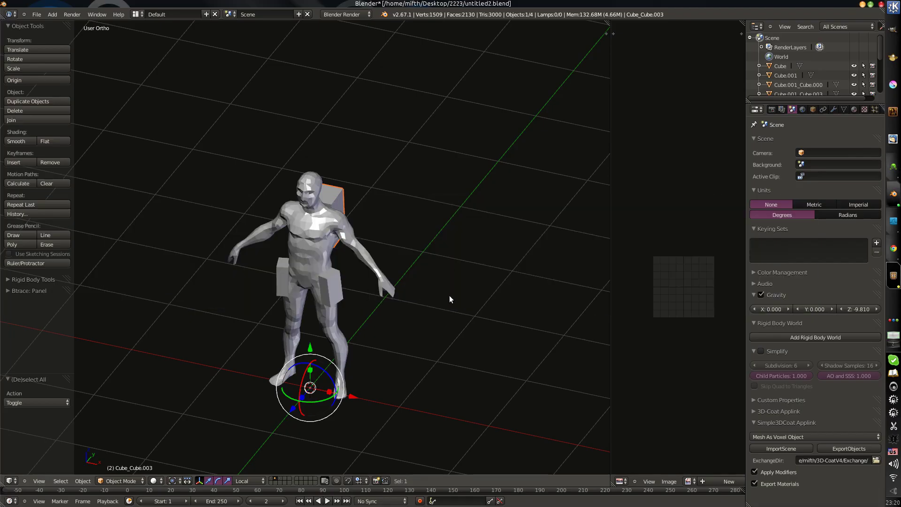
# Step: Show an empty layer in Blender and import the 3D-Coat scene into it with Simple3DCoat Applink
pyautogui.moveTo(450, 298); pyautogui.dragTo(430, 297, button='middle')
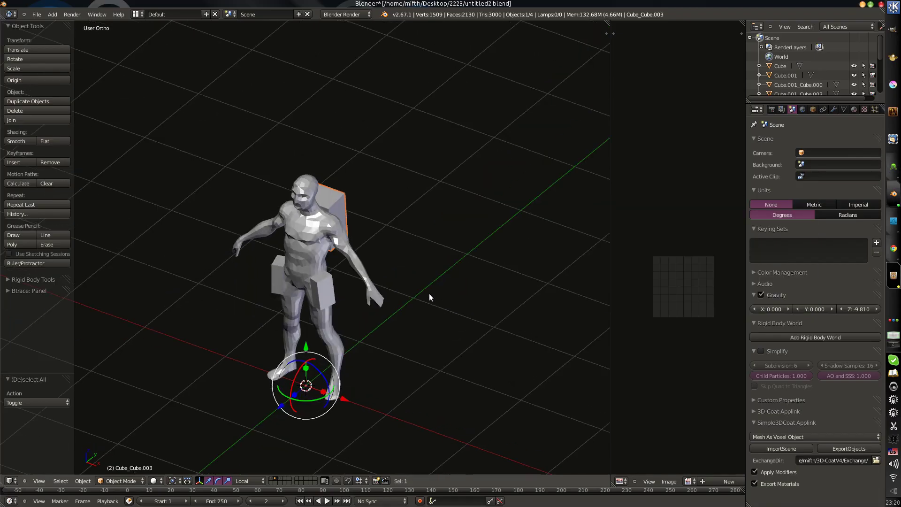
pyautogui.click(285, 479)
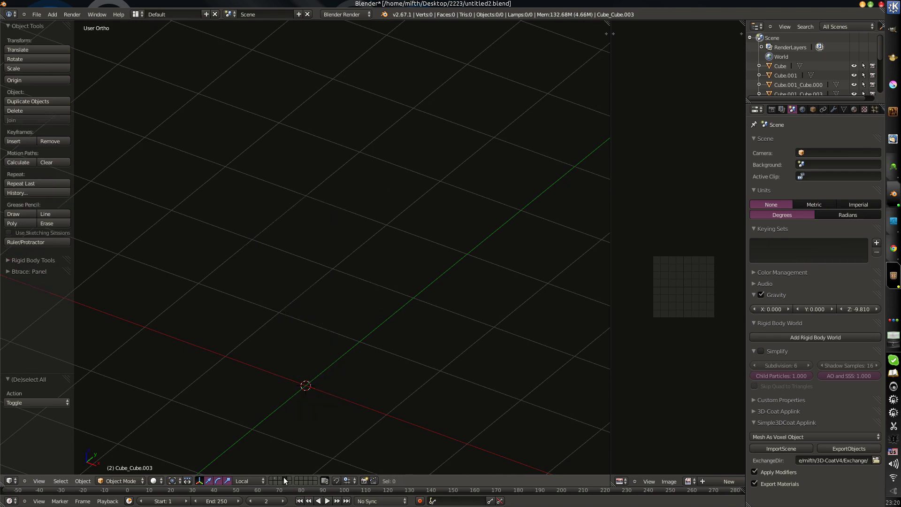
pyautogui.click(787, 448)
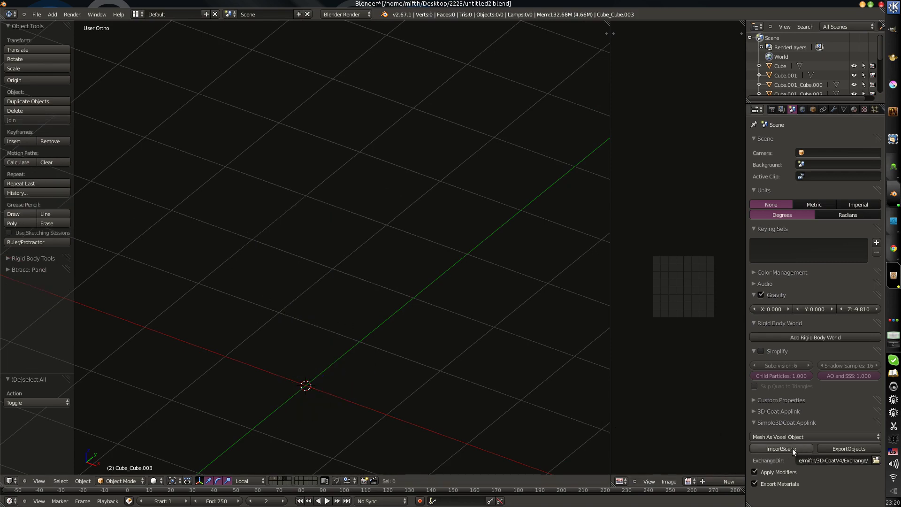
pyautogui.click(792, 449)
pyautogui.moveTo(374, 348); pyautogui.dragTo(344, 349, button='middle')
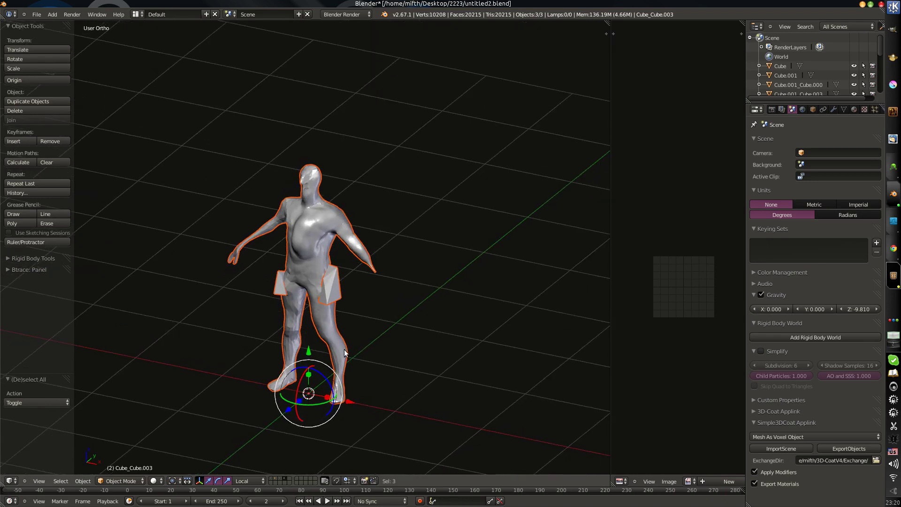
# Step: Switch between the scene layers to compare the original models with the imported sculpts
pyautogui.click(280, 479)
pyautogui.click(281, 479)
pyautogui.click(281, 480)
pyautogui.click(281, 478)
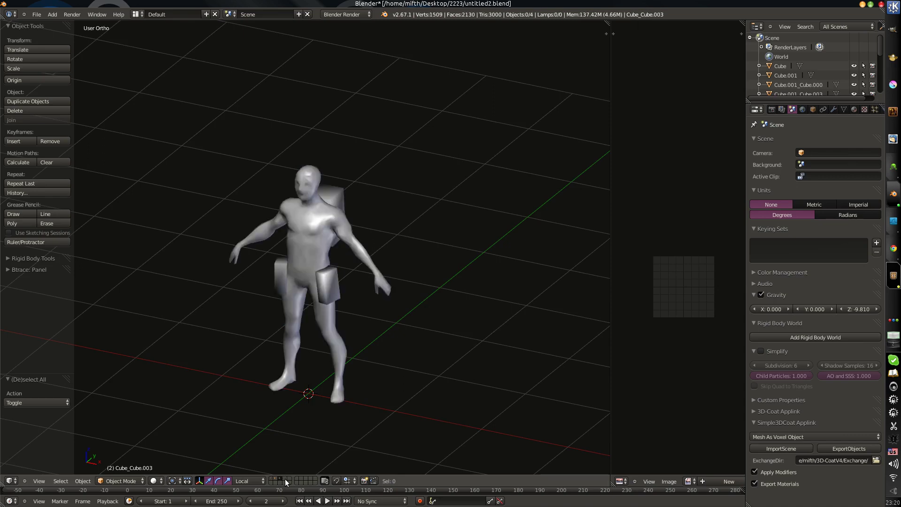
pyautogui.click(285, 479)
# Step: Inspect the imported figure and hip boxes from several angles, selecting the figure and deselecting it again
pyautogui.scroll(4, 335, 272)
pyautogui.press('a')
pyautogui.moveTo(335, 271); pyautogui.dragTo(334, 318, button='middle')
pyautogui.scroll(2, 367, 263)
pyautogui.scroll(-2, 334, 319)
pyautogui.rightClick(313, 227)
pyautogui.scroll(-2, 366, 275)
pyautogui.moveTo(395, 275); pyautogui.dragTo(365, 275, button='middle')
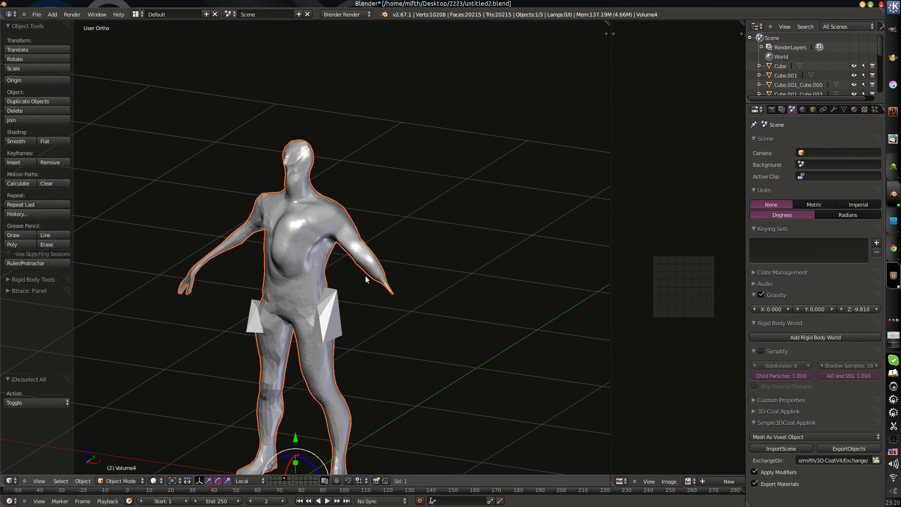
pyautogui.press('a')
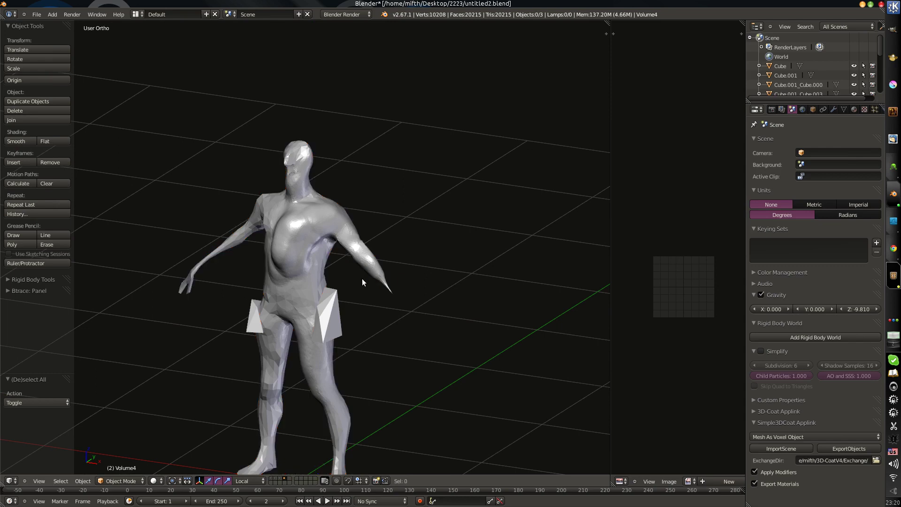
pyautogui.moveTo(322, 269); pyautogui.dragTo(358, 270, button='middle')
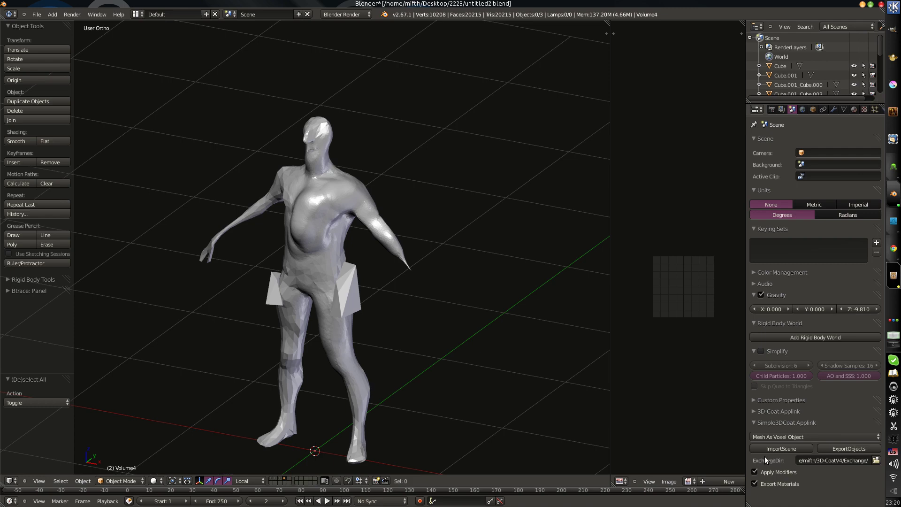
pyautogui.moveTo(317, 223); pyautogui.dragTo(338, 234, button='middle')
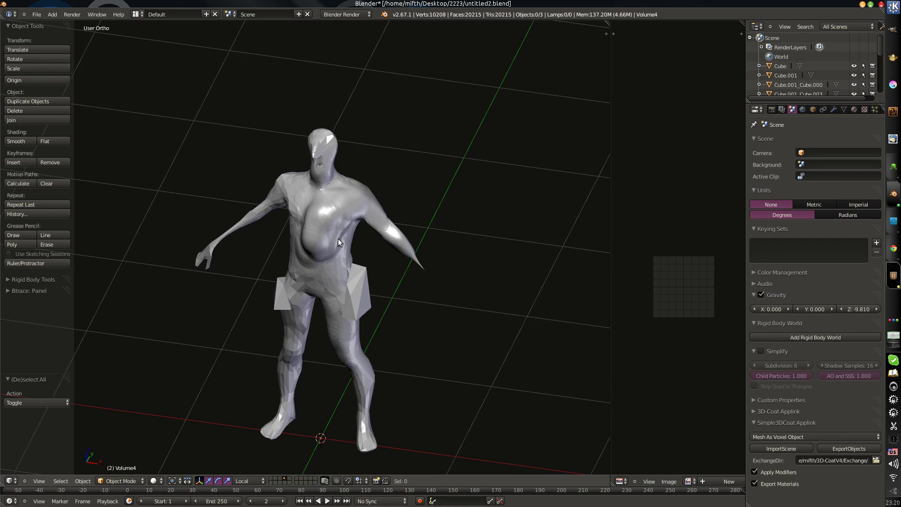